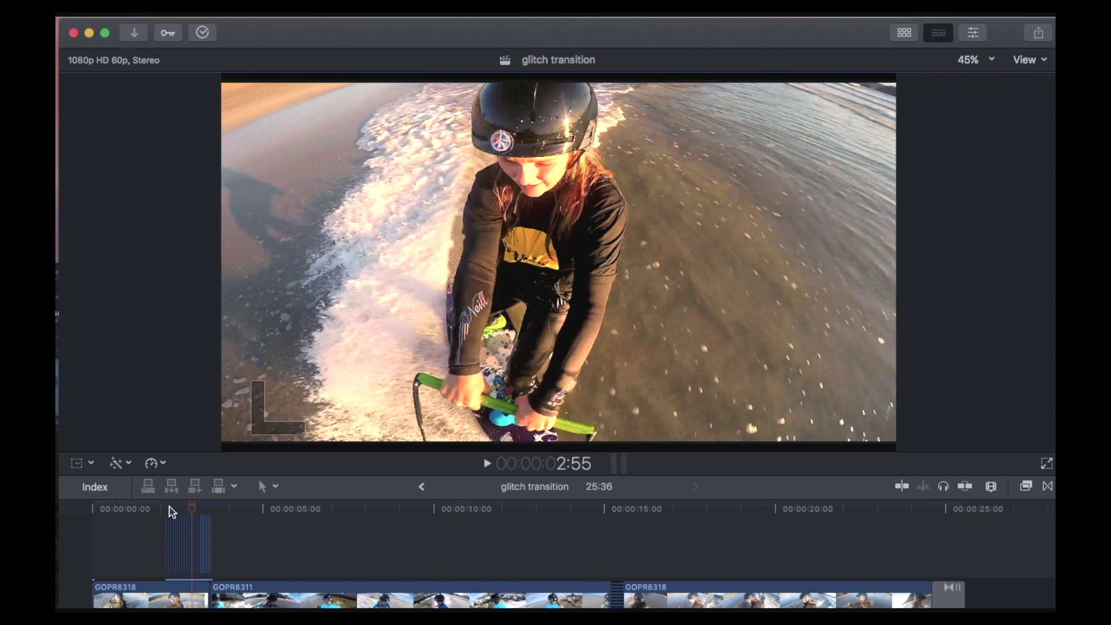
- Play back the finished glitch transitions, starting at about 2 seconds and just before 15 seconds
{"action": "left_click", "coordinate": [161, 508]}
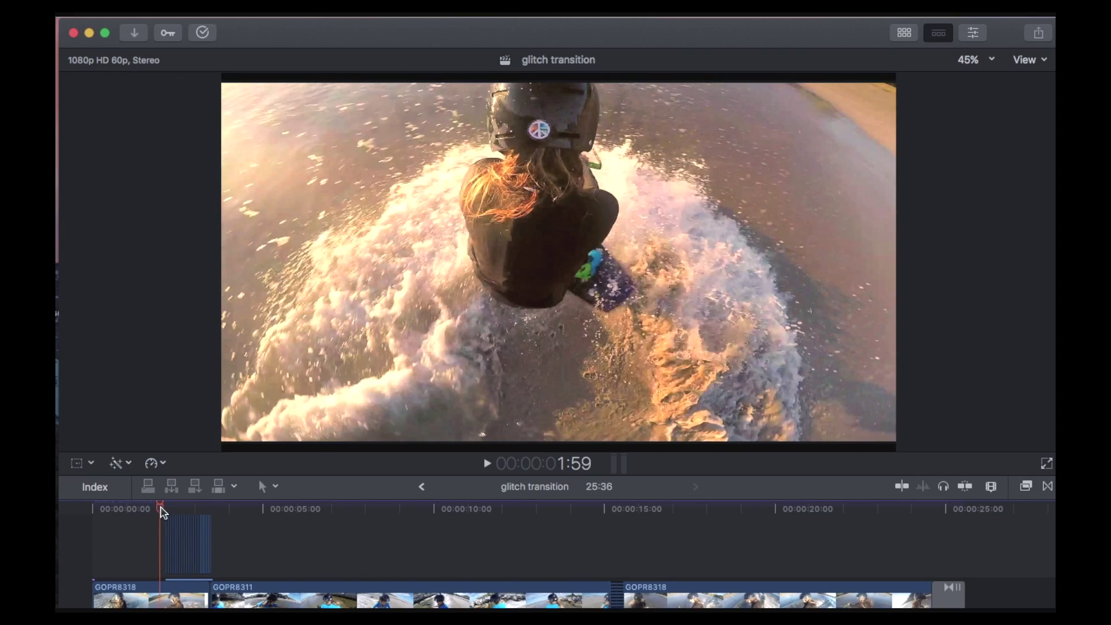
{"action": "key", "text": "space"}
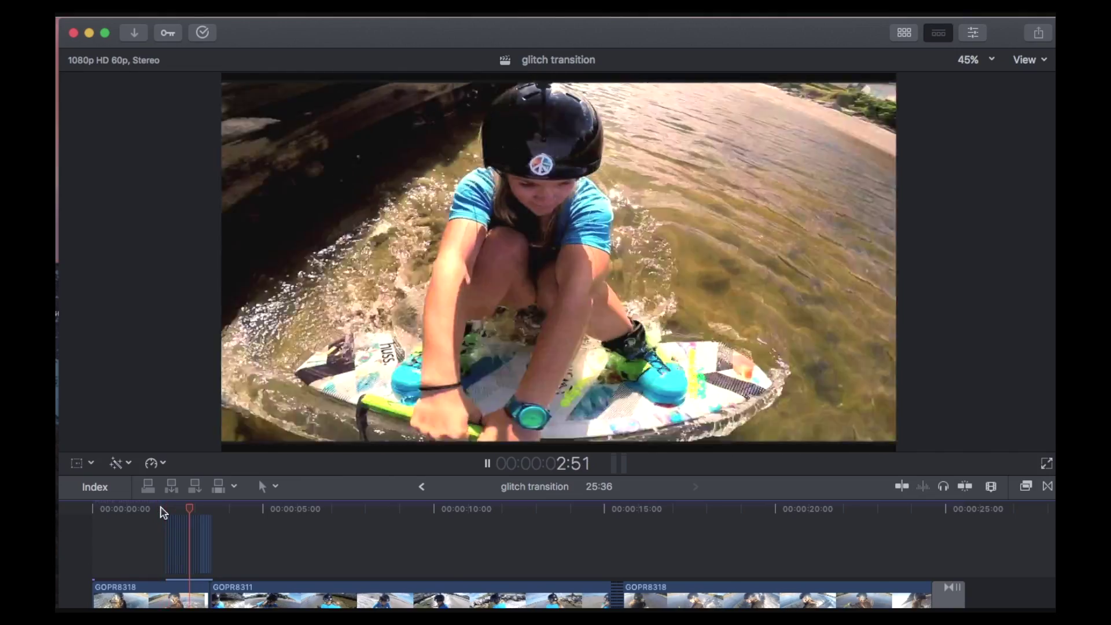
{"action": "left_click", "coordinate": [603, 512]}
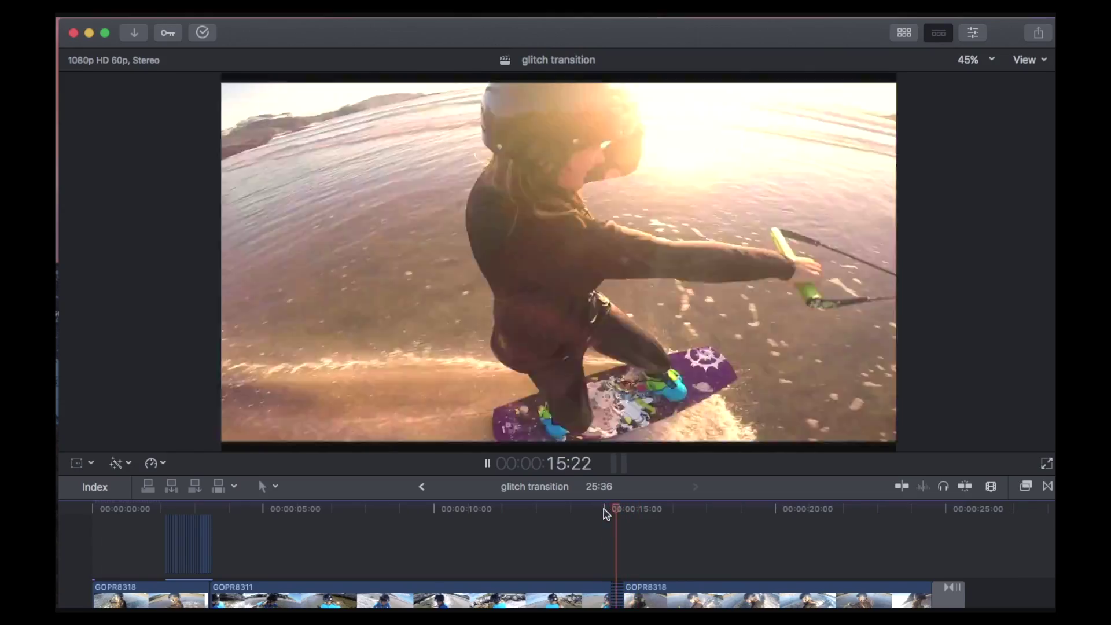
{"action": "left_click", "coordinate": [604, 512]}
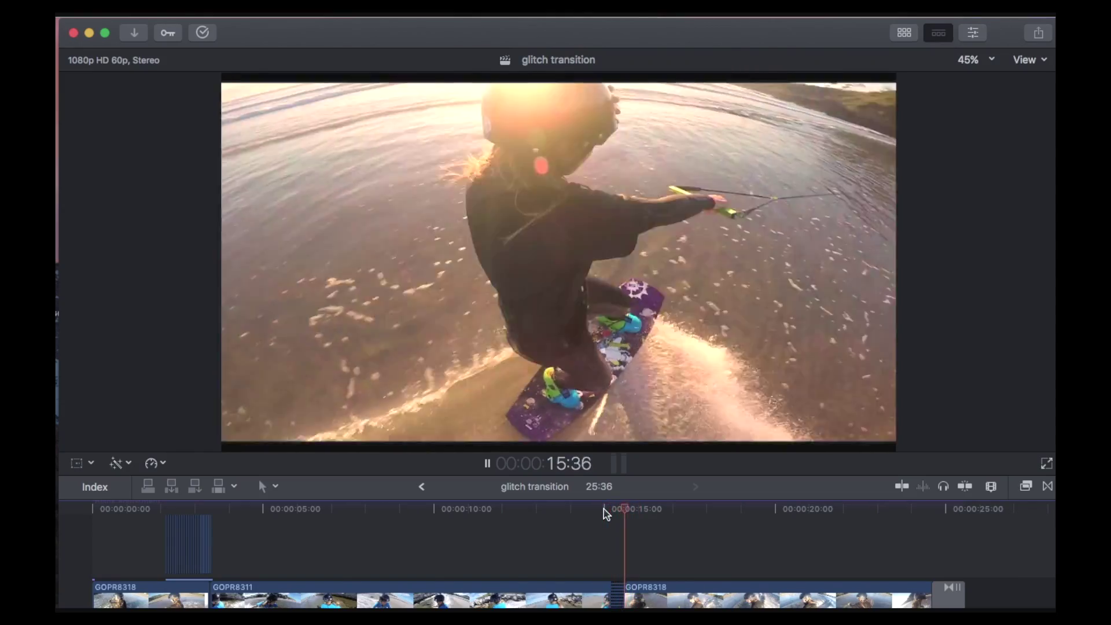
{"action": "key", "text": "space"}
{"action": "scroll", "coordinate": [463, 573], "scroll_direction": "up", "scroll_amount": 1}
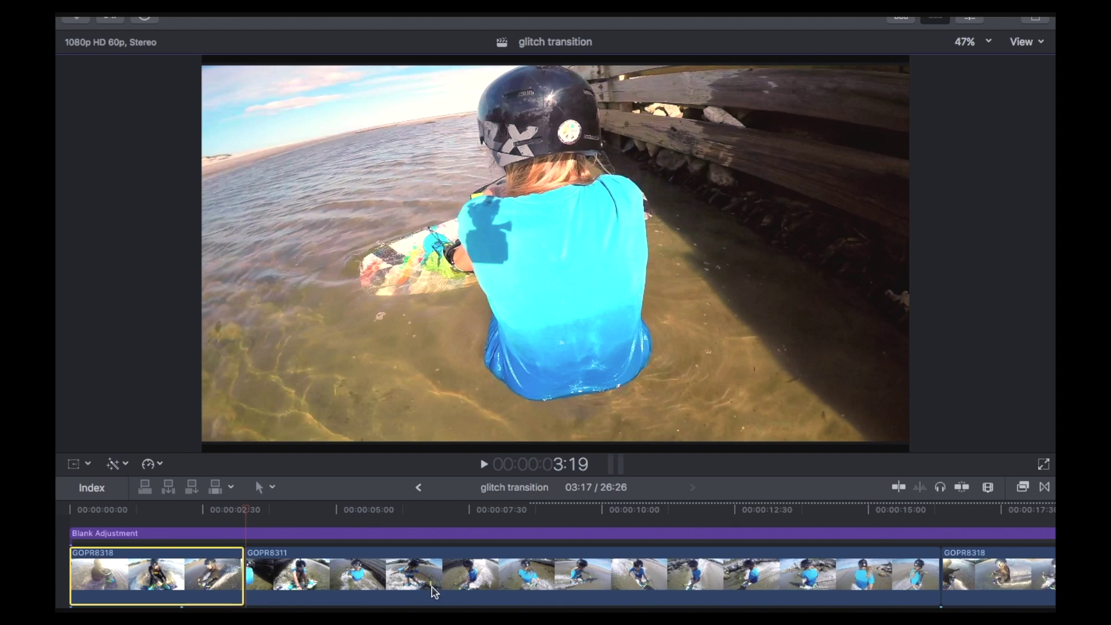
- Lift the GOPR8311 clip above the first GOPR8318 clip so that it starts at about 2 seconds, overlapping that clip's end
{"action": "left_click_drag", "start_coordinate": [236, 514], "coordinate": [222, 512]}
{"action": "key", "text": "space"}
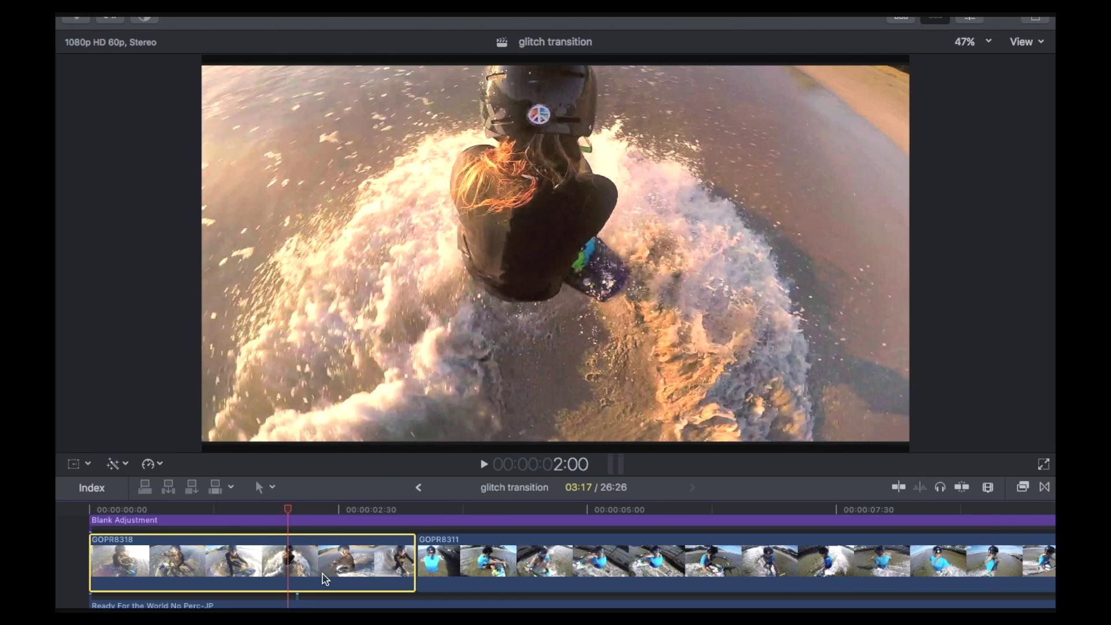
{"action": "mouse_move", "coordinate": [287, 513]}
{"action": "left_mouse_down"}
{"action": "mouse_move", "coordinate": [334, 509]}
{"action": "mouse_move", "coordinate": [302, 525]}
{"action": "mouse_move", "coordinate": [226, 521]}
{"action": "mouse_move", "coordinate": [287, 521]}
{"action": "left_mouse_up"}
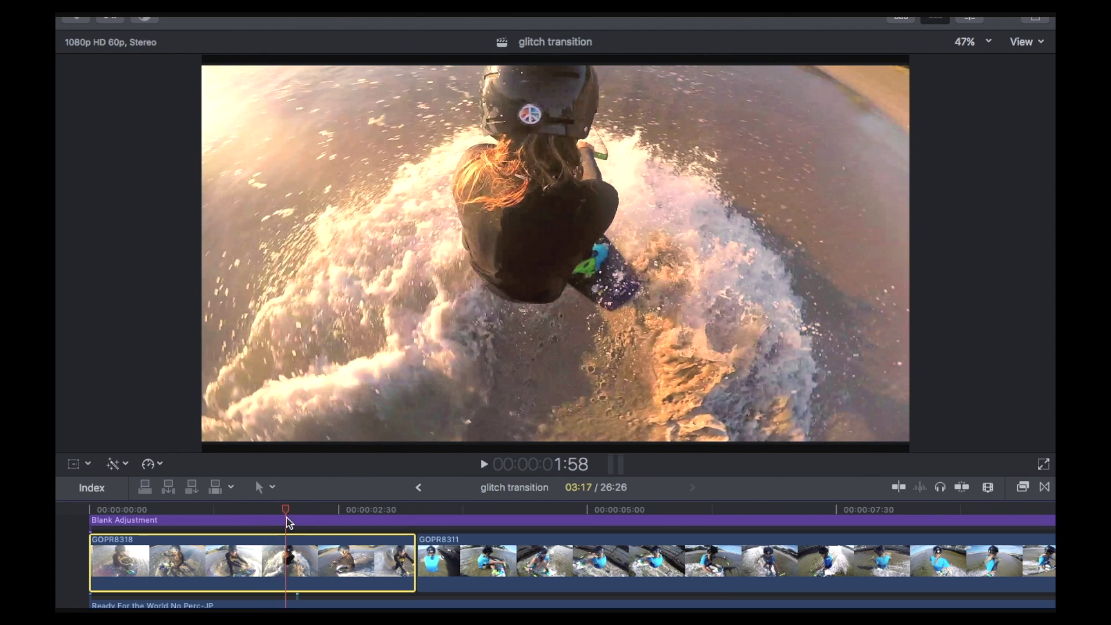
{"action": "left_click", "coordinate": [478, 570]}
{"action": "left_click_drag", "start_coordinate": [483, 571], "coordinate": [354, 515]}
- Split the lifted GOPR8311 clip at 3:17 and return its longer remainder to the main storyline between the two GOPR8318 clips
{"action": "left_click", "coordinate": [413, 554]}
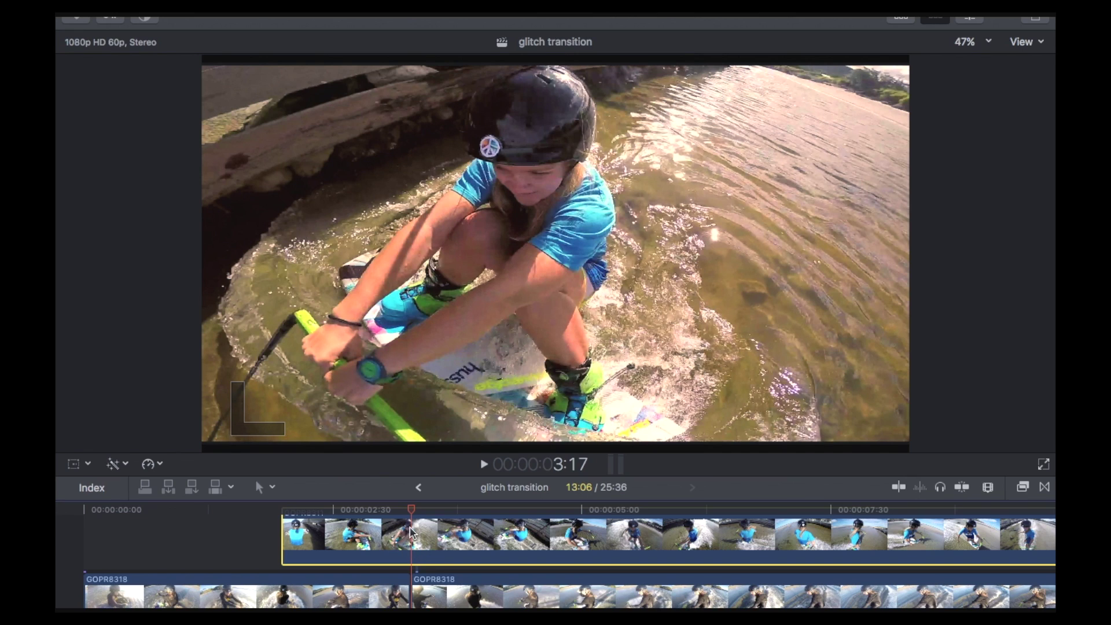
{"action": "key", "text": "super+b"}
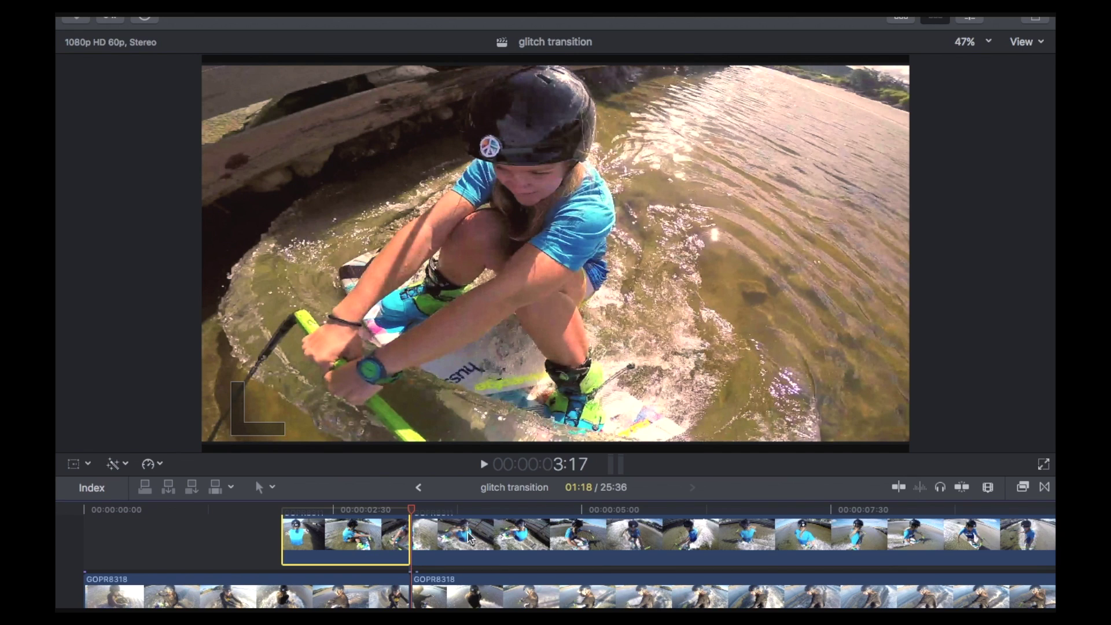
{"action": "left_click", "coordinate": [470, 539]}
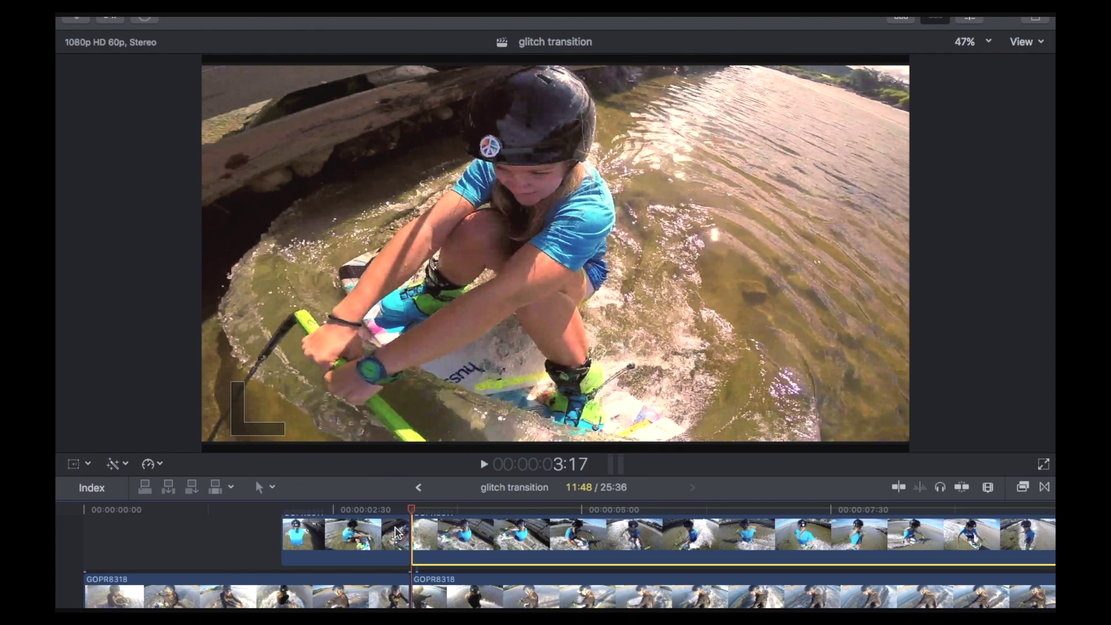
{"action": "mouse_move", "coordinate": [475, 541]}
{"action": "left_mouse_down"}
{"action": "mouse_move", "coordinate": [468, 597]}
{"action": "mouse_move", "coordinate": [469, 549]}
{"action": "left_mouse_up"}
- Split the short overlapping GOPR8311 segment at 2:03, four frames after its start at 1:59
{"action": "scroll", "coordinate": [468, 549], "scroll_direction": "up", "scroll_amount": 3}
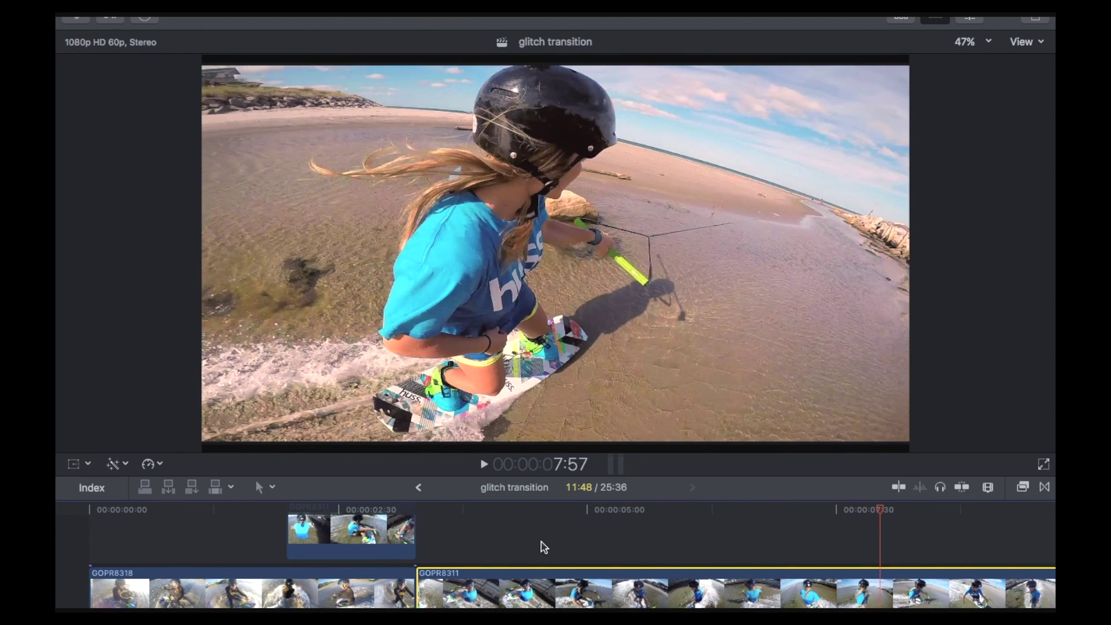
{"action": "scroll", "coordinate": [419, 559], "scroll_direction": "up", "scroll_amount": 1}
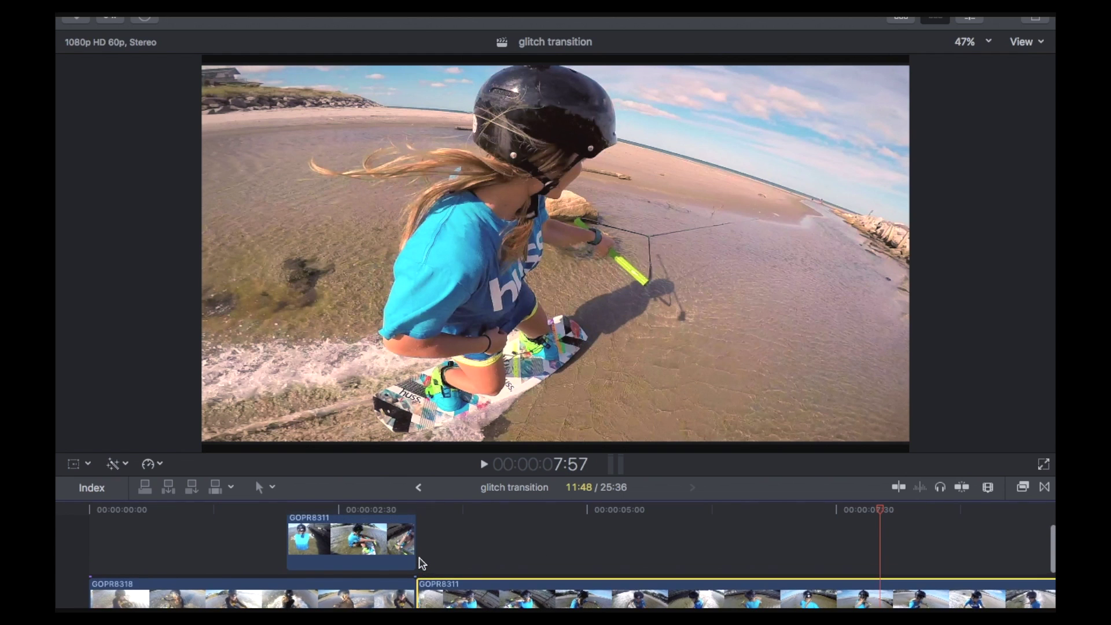
{"action": "key", "text": "super+equal"}
{"action": "scroll", "coordinate": [420, 563], "scroll_direction": "left", "scroll_amount": 10}
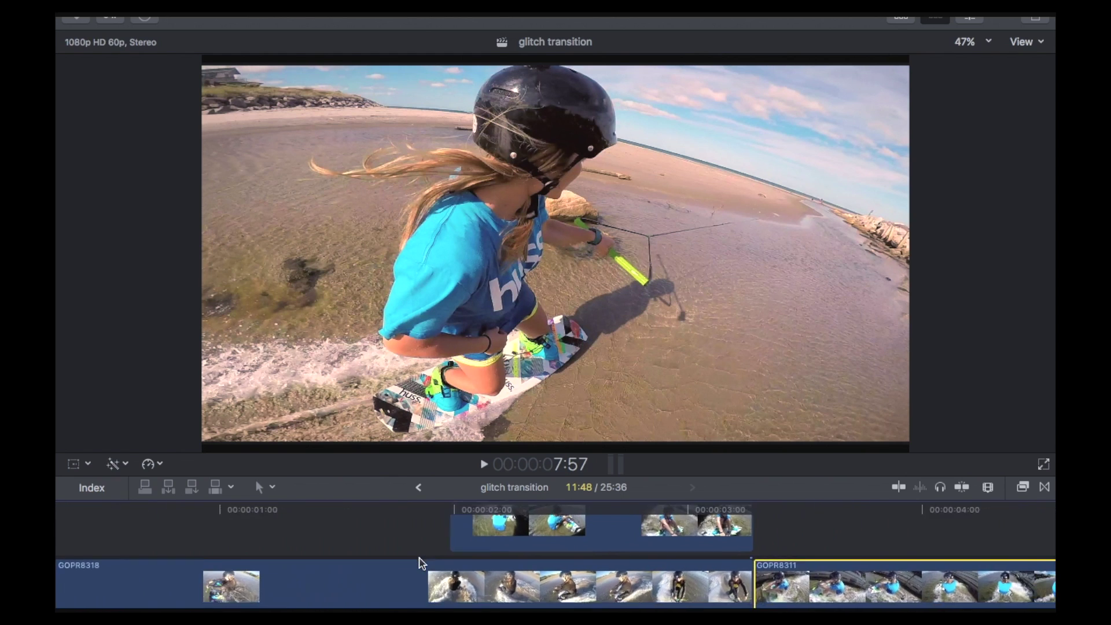
{"action": "scroll", "coordinate": [420, 563], "scroll_direction": "right", "scroll_amount": 2}
{"action": "scroll", "coordinate": [422, 563], "scroll_direction": "right", "scroll_amount": 2}
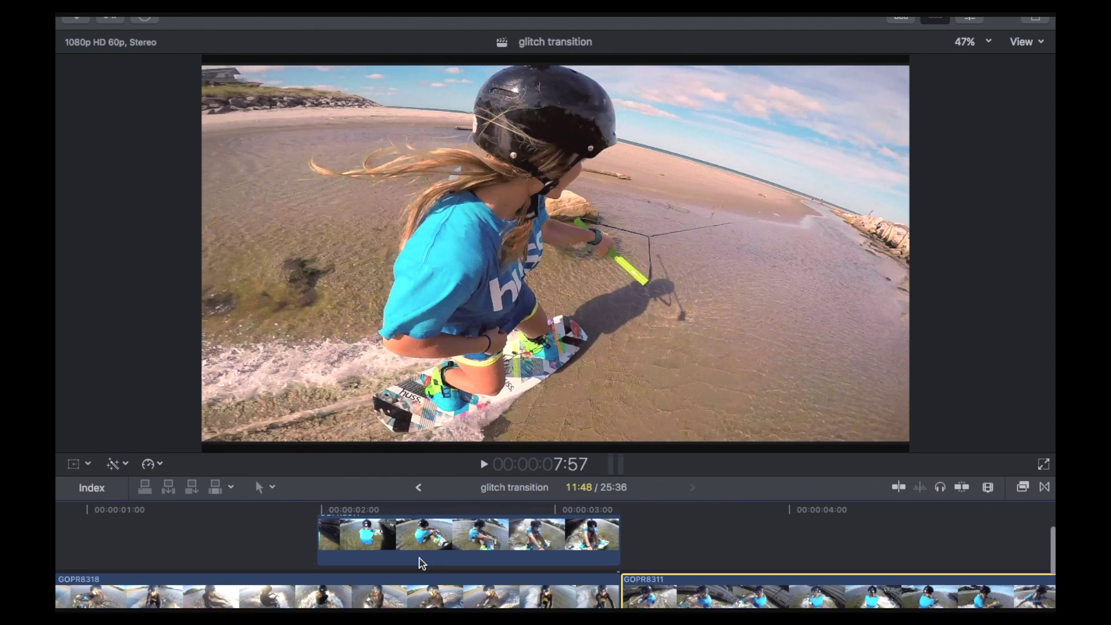
{"action": "left_click", "coordinate": [350, 529]}
{"action": "left_click", "coordinate": [335, 513]}
{"action": "left_click_drag", "start_coordinate": [335, 512], "coordinate": [323, 513]}
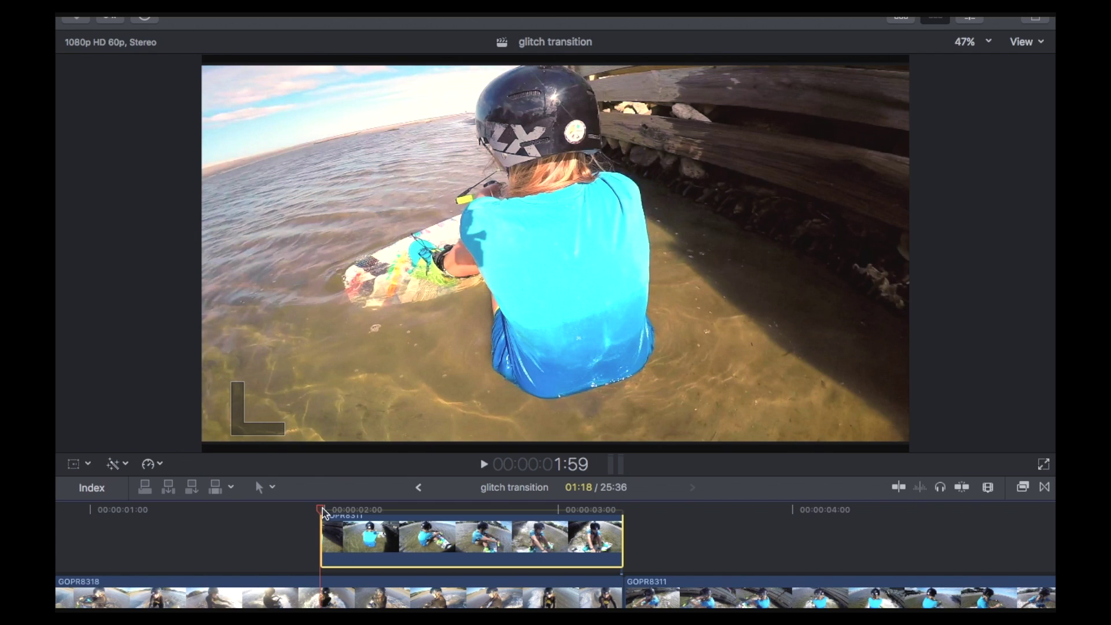
{"action": "key", "text": "Right"}
{"action": "key", "text": "Right"}
{"action": "key", "text": "Right"}
{"action": "key", "text": "Right"}
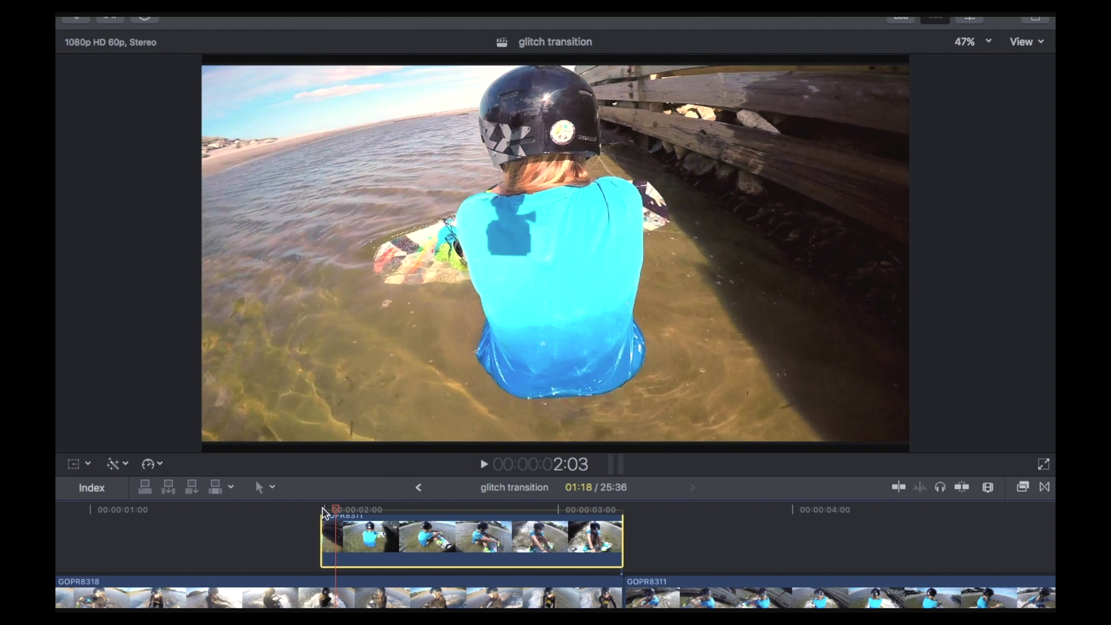
{"action": "key", "text": "super+b"}
{"action": "left_click", "coordinate": [328, 534]}
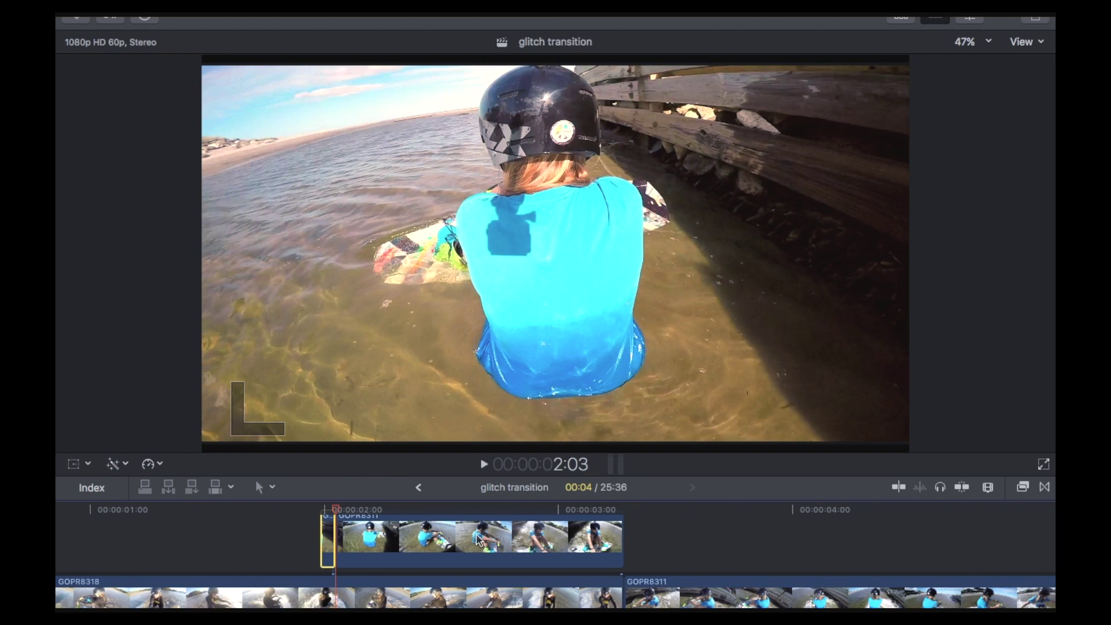
- Split the rest of the overlapping segment at 2:07 and 2:11 to make further four-frame pieces
{"action": "left_click", "coordinate": [346, 540]}
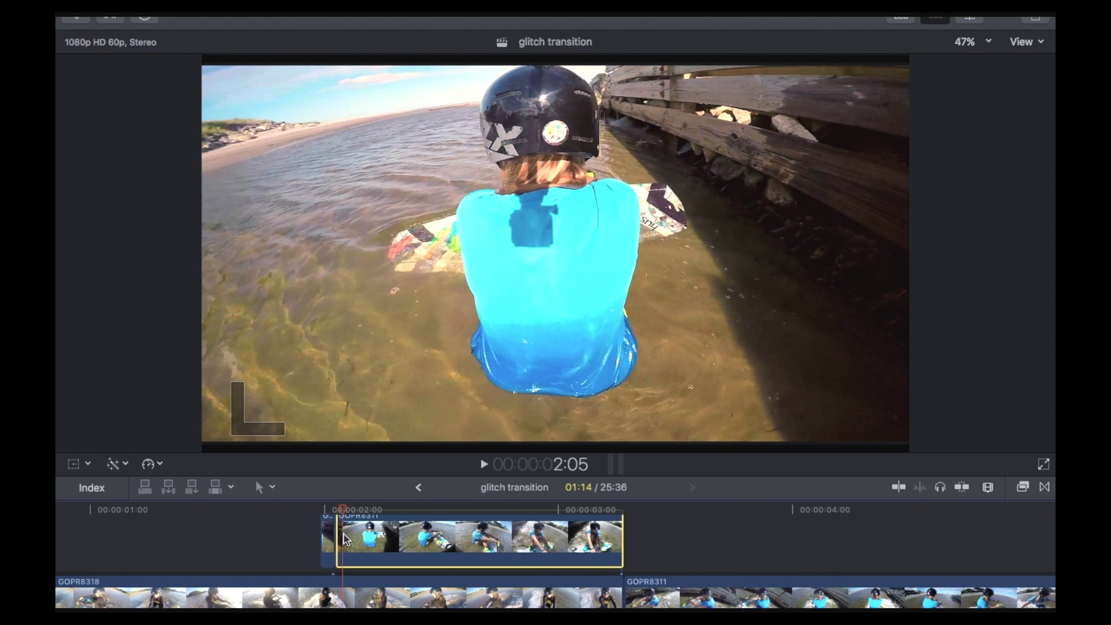
{"action": "key", "text": "super+b"}
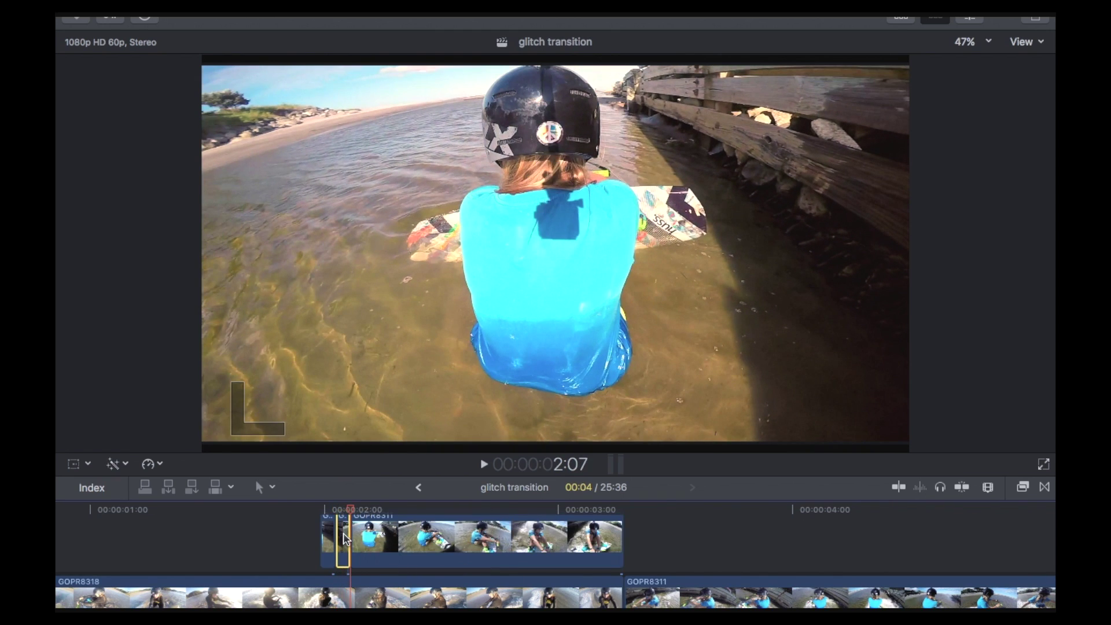
{"action": "left_click", "coordinate": [370, 541]}
{"action": "key", "text": "Right"}
{"action": "key", "text": "Right"}
{"action": "key", "text": "Right"}
{"action": "key", "text": "Right"}
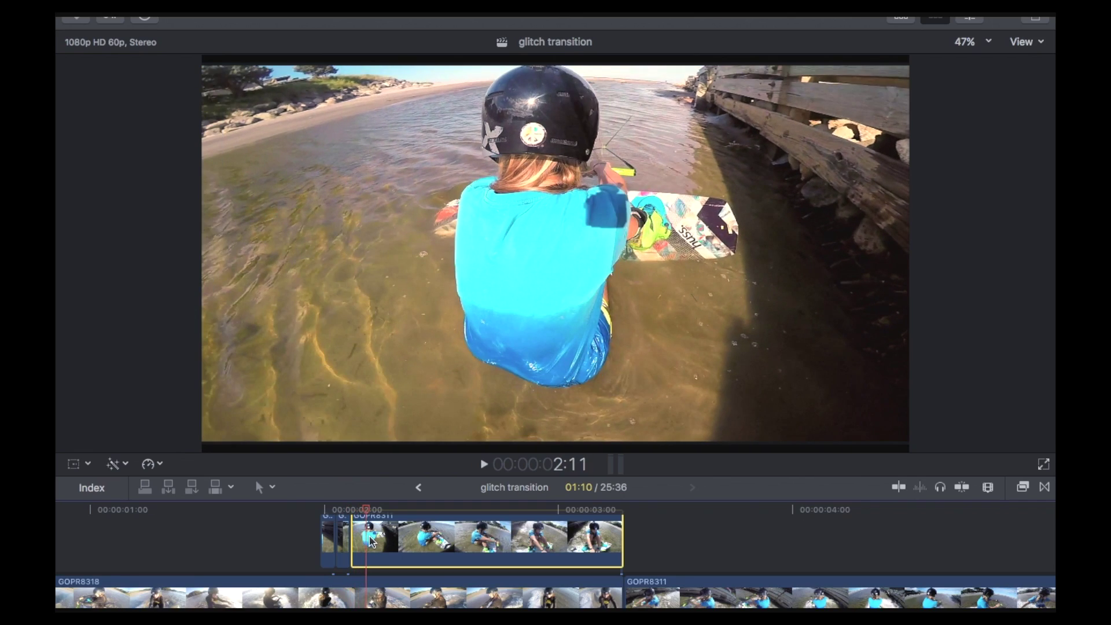
{"action": "key", "text": "super+b"}
- Continue splitting the overlapping segment into four-frame pieces up to its end
{"action": "left_click", "coordinate": [395, 539]}
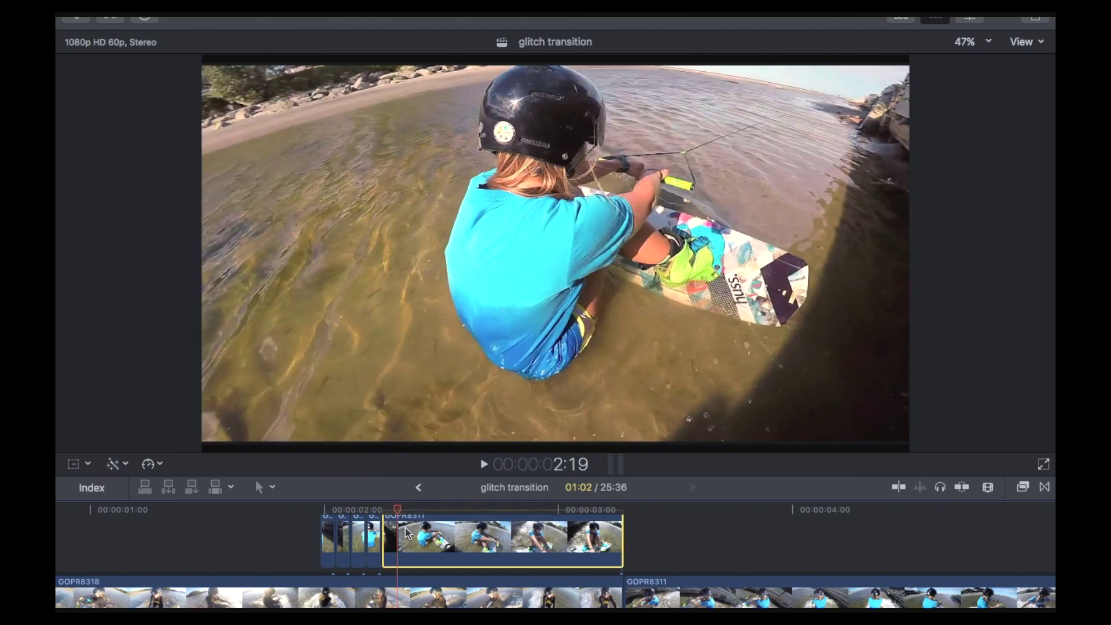
{"action": "key", "text": "super+b"}
{"action": "left_click", "coordinate": [405, 533]}
{"action": "key", "text": "super+b"}
{"action": "left_click", "coordinate": [486, 543]}
{"action": "key", "text": "super+b"}
{"action": "left_click", "coordinate": [539, 544]}
{"action": "key", "text": "super+b"}
{"action": "left_click", "coordinate": [597, 548]}
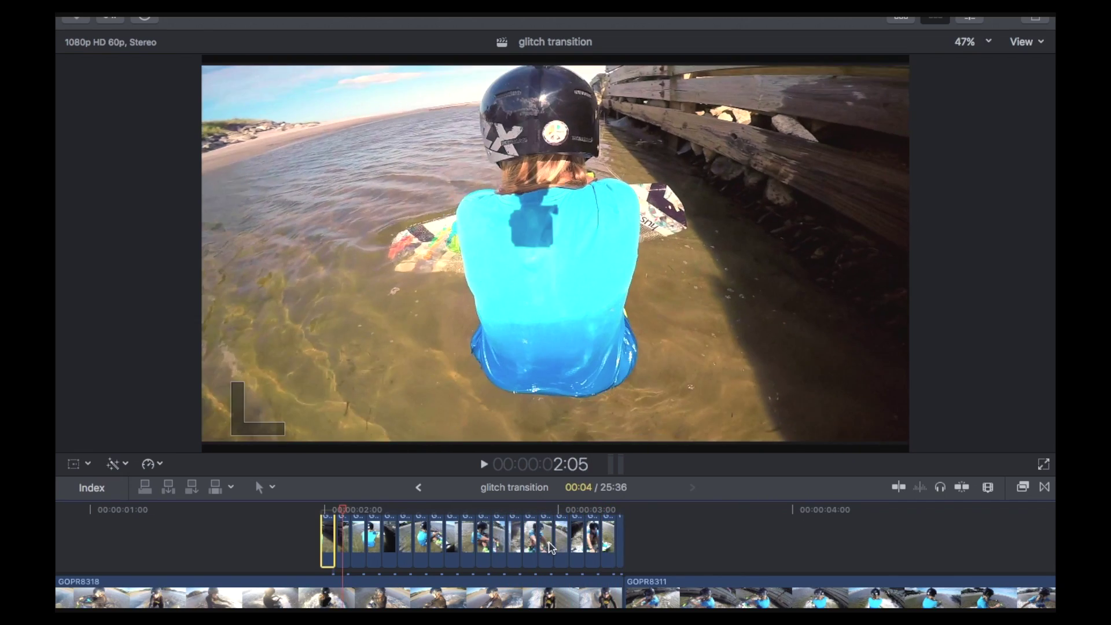
{"action": "key", "text": "Left"}
{"action": "key", "text": "Left"}
{"action": "key", "text": "Left"}
{"action": "key", "text": "Left"}
{"action": "key", "text": "Left"}
{"action": "key", "text": "Left"}
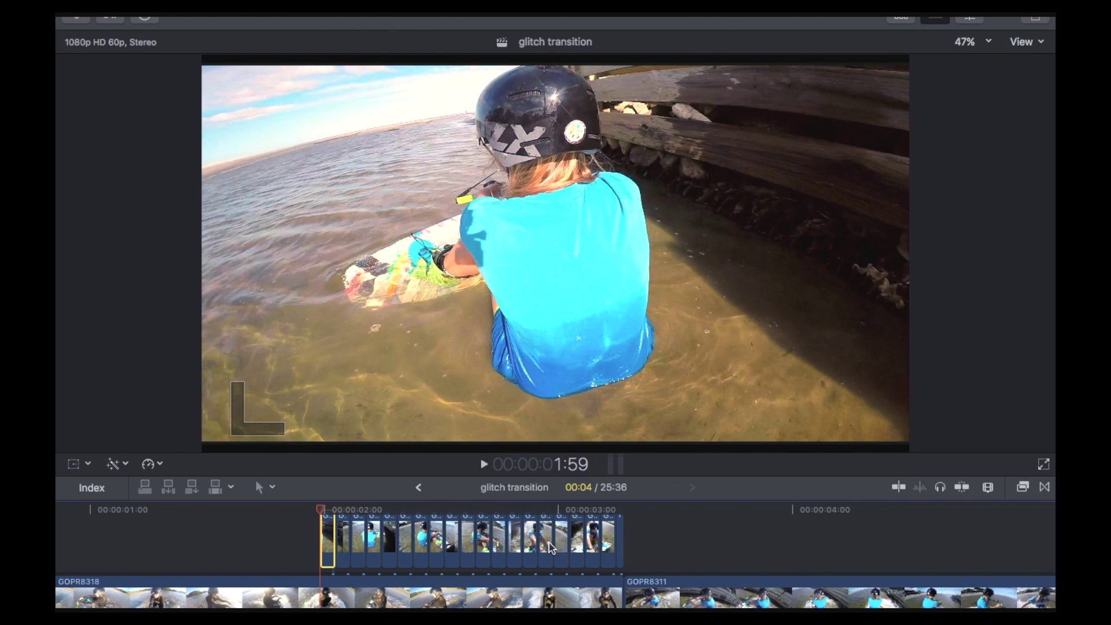
- Step frame by frame through the first two four-frame pieces, from 1:59 to 2:07
{"action": "key", "text": "Right"}
{"action": "key", "text": "Right"}
{"action": "key", "text": "Right"}
{"action": "key", "text": "Right"}
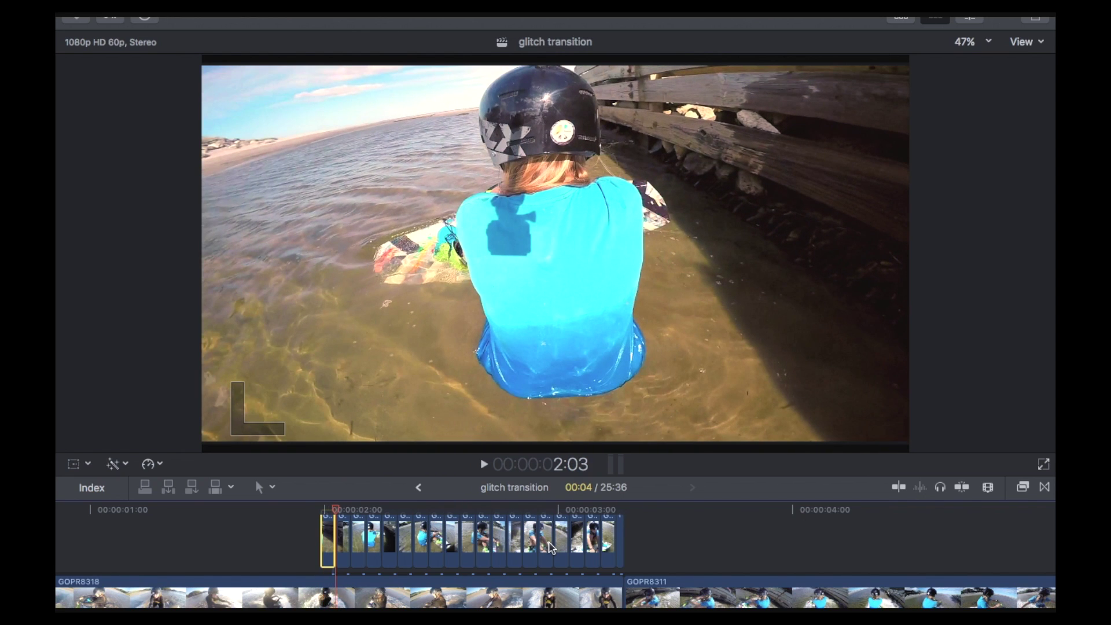
{"action": "key", "text": "Right"}
{"action": "key", "text": "Right"}
{"action": "key", "text": "Right"}
{"action": "key", "text": "Right"}
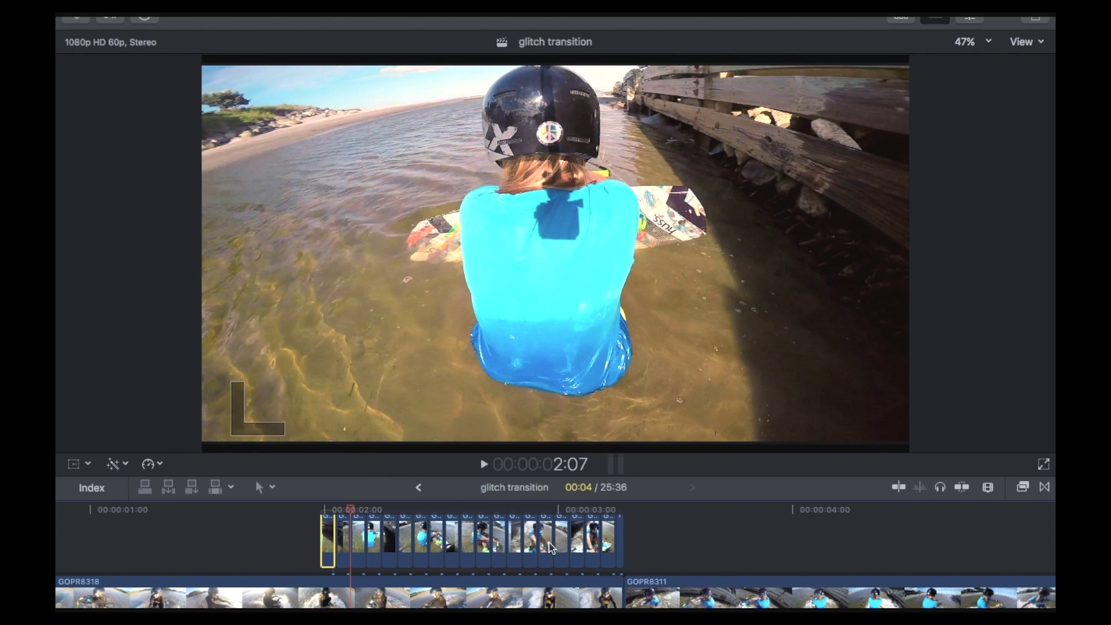
- Disable every other four-frame piece of the overlapping segment, starting with the first one
{"action": "left_click", "coordinate": [329, 515]}
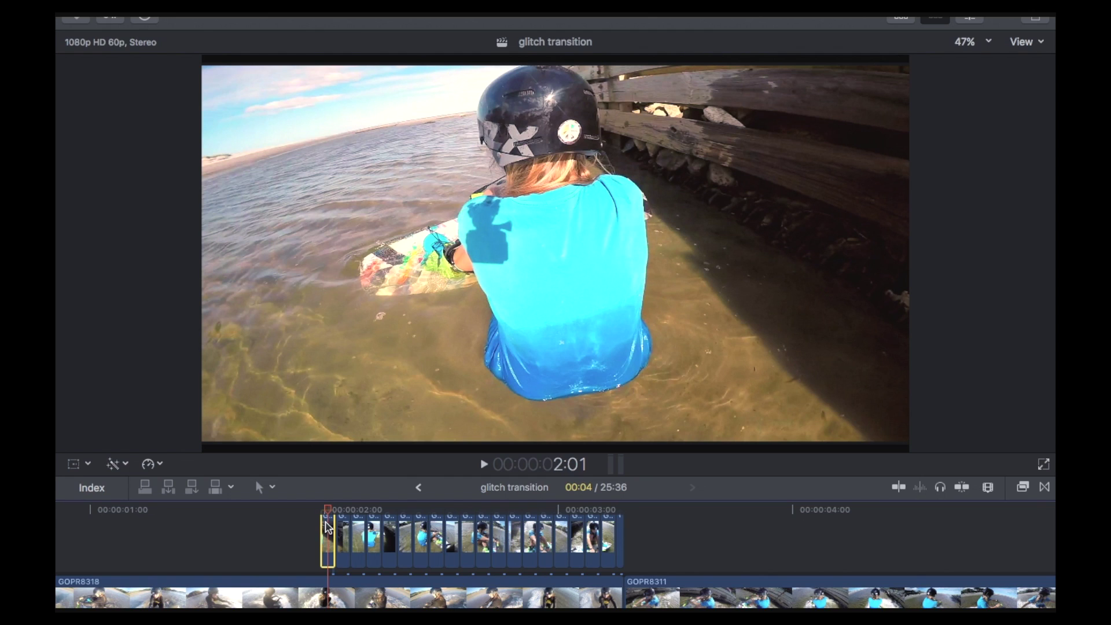
{"action": "key", "text": "v"}
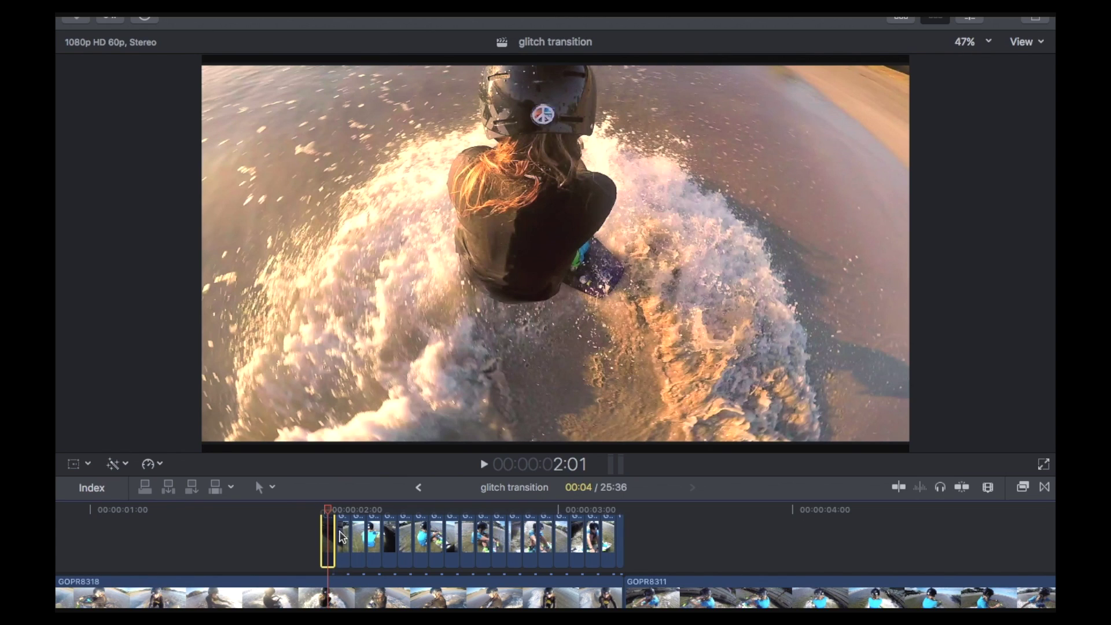
{"action": "left_click", "coordinate": [359, 540]}
{"action": "key", "text": "v"}
{"action": "left_click", "coordinate": [391, 540]}
{"action": "key", "text": "v"}
{"action": "left_click", "coordinate": [421, 540]}
{"action": "key", "text": "v"}
{"action": "left_click", "coordinate": [453, 539]}
{"action": "key", "text": "v"}
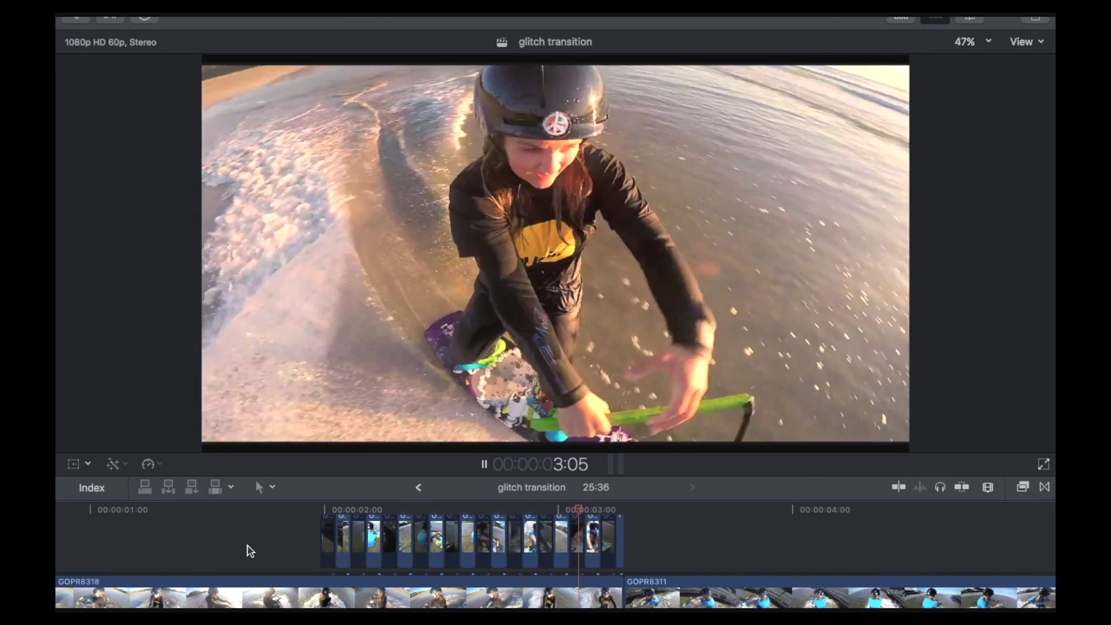
- Play back the glitch transition made of alternating four-frame pieces
{"action": "left_click", "coordinate": [247, 544]}
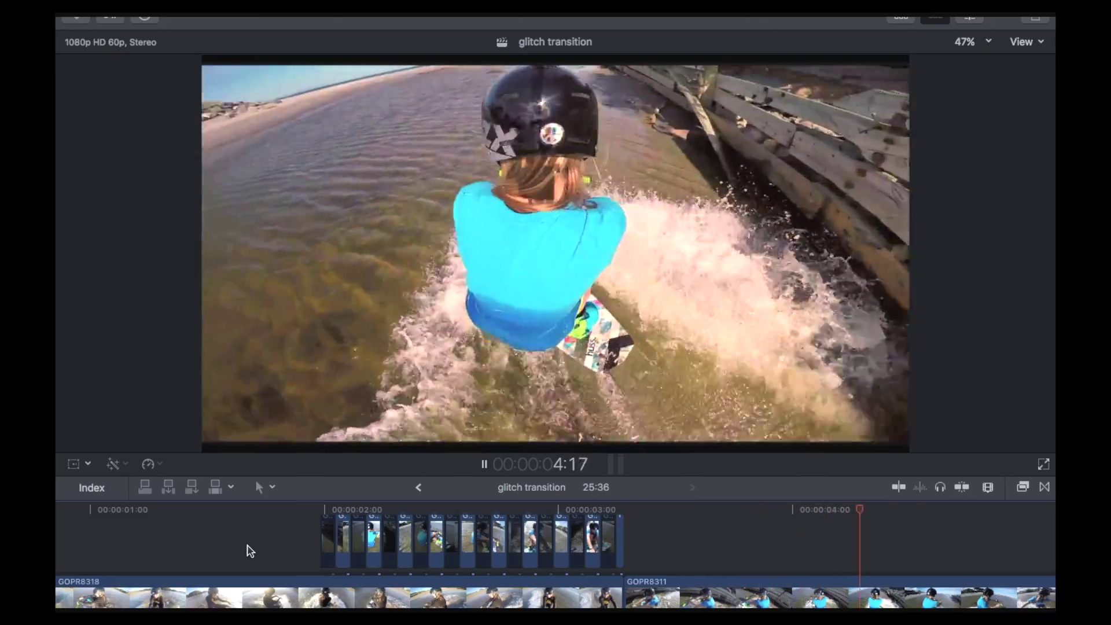
{"action": "left_click", "coordinate": [247, 544]}
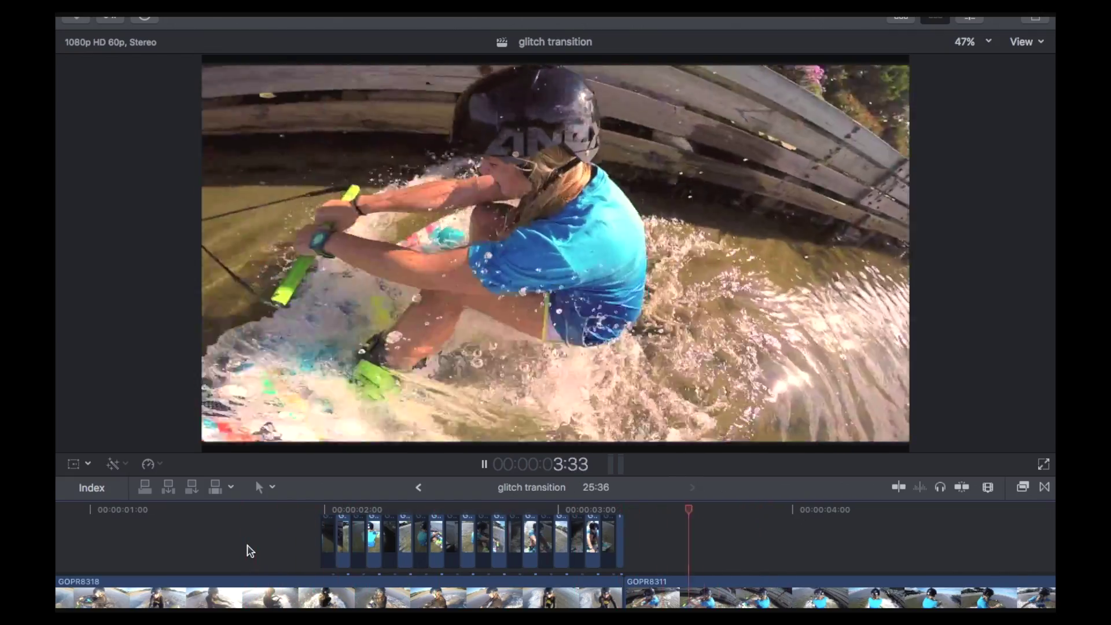
{"action": "key", "text": "space"}
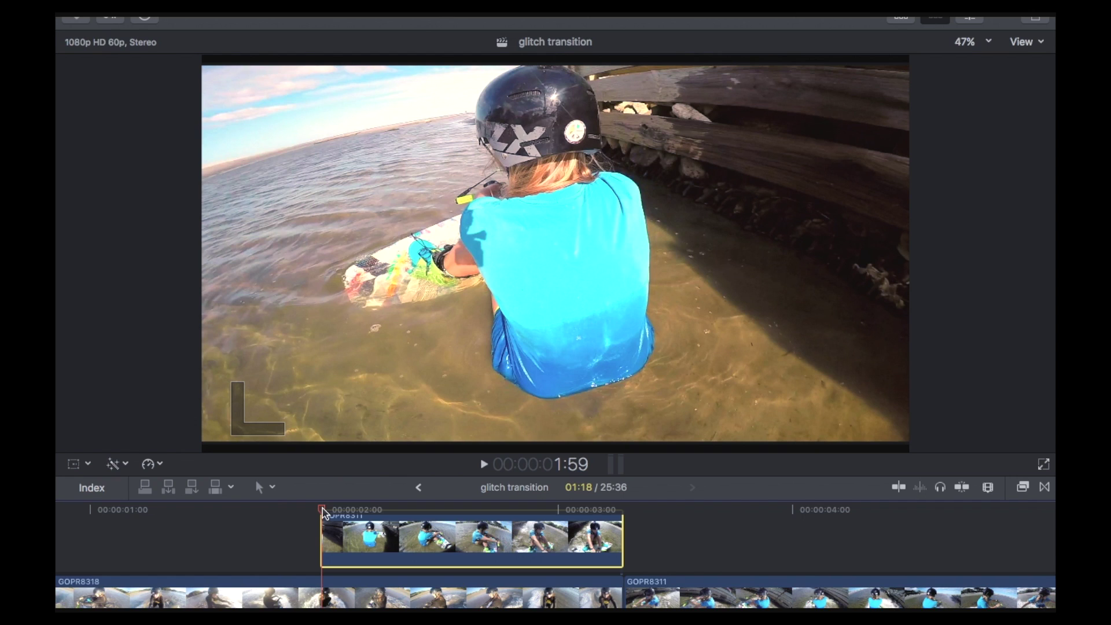
- Split the uncut overlapping GOPR8311 segment into two-frame pieces along its whole length, starting from 1:59
{"action": "key", "text": "Right"}
{"action": "key", "text": "Right"}
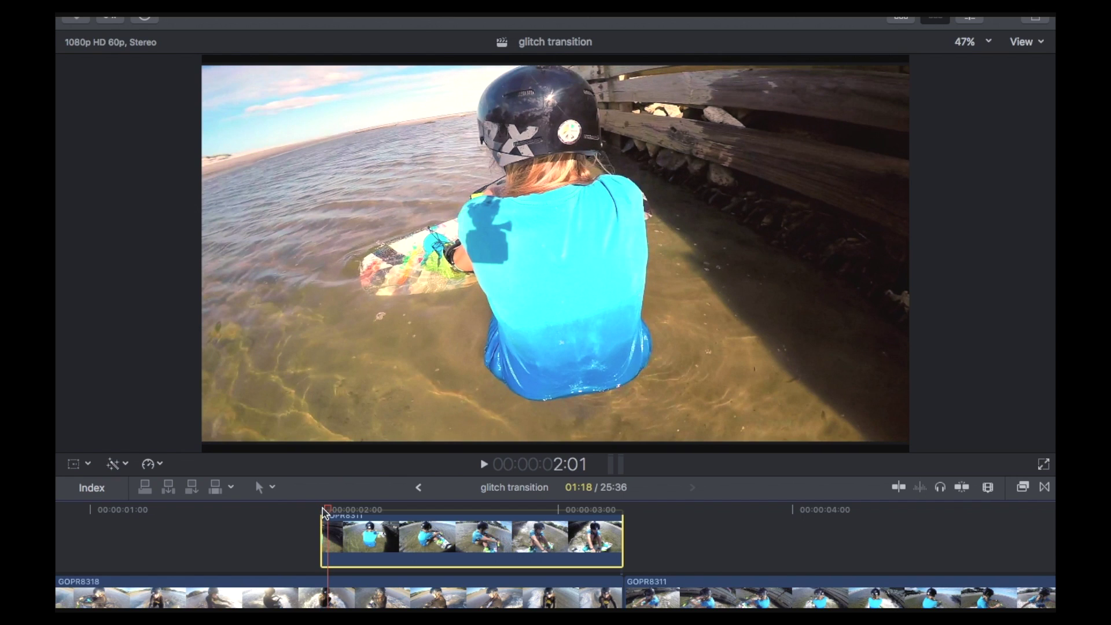
{"action": "key", "text": "o"}
{"action": "left_click", "coordinate": [352, 535]}
{"action": "key", "text": "Right"}
{"action": "key", "text": "Right"}
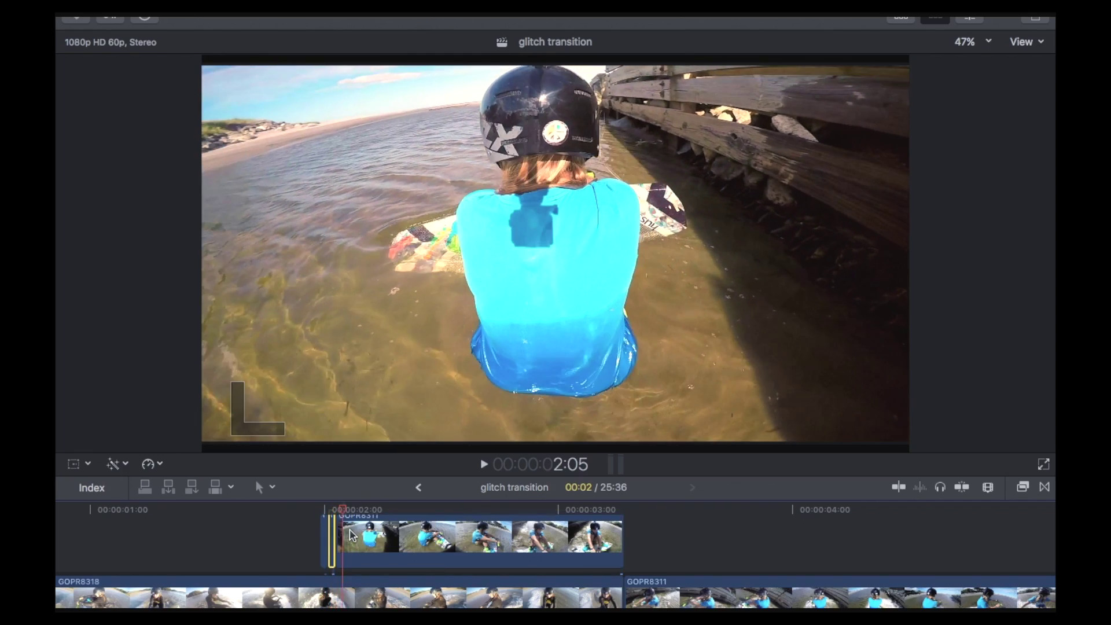
{"action": "left_click_drag", "start_coordinate": [350, 535], "coordinate": [637, 540]}
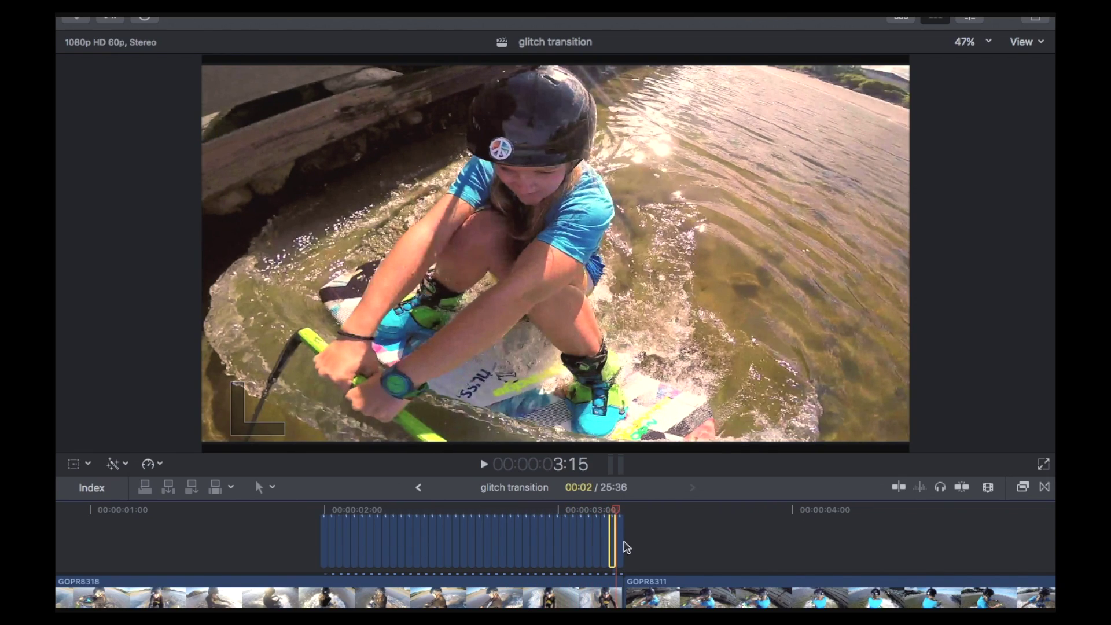
- Disable every other two-frame piece of the overlapping segment, starting with the second one
{"action": "left_click", "coordinate": [317, 510]}
{"action": "left_click", "coordinate": [321, 511]}
{"action": "left_click", "coordinate": [323, 535]}
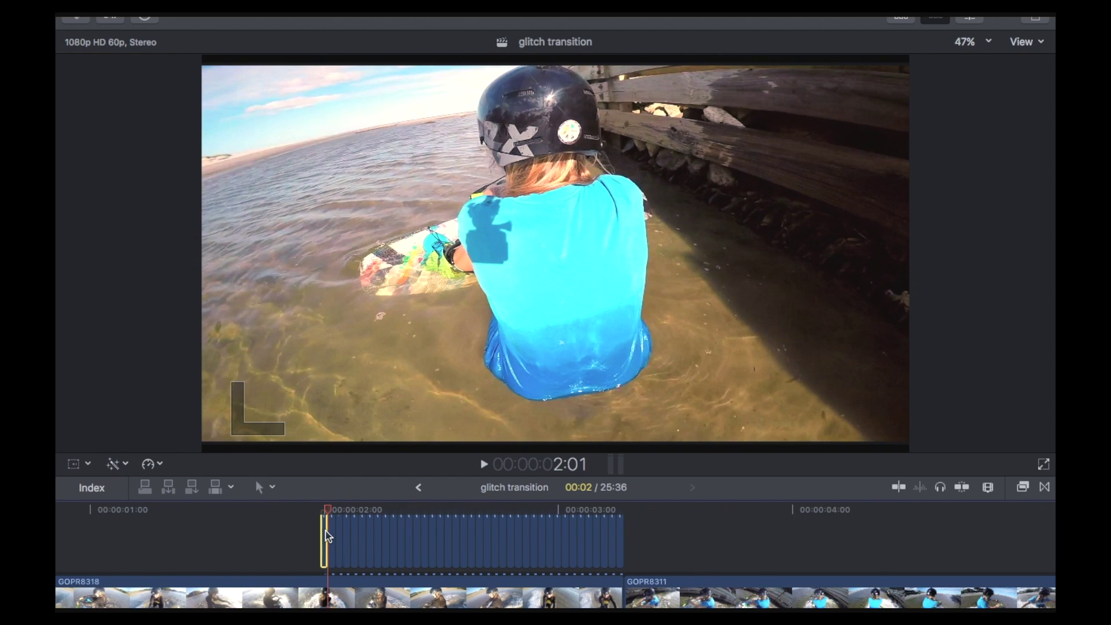
{"action": "left_click", "coordinate": [331, 528]}
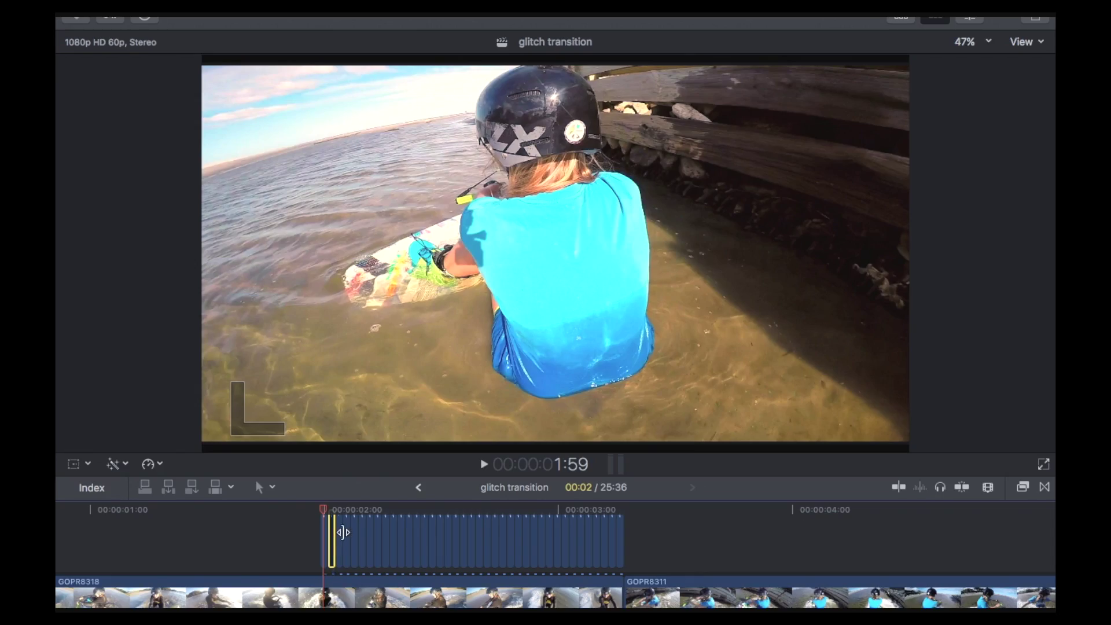
{"action": "key", "text": "v"}
{"action": "left_click", "coordinate": [347, 536]}
{"action": "key", "text": "v"}
{"action": "left_click", "coordinate": [363, 538]}
{"action": "left_click", "coordinate": [502, 538]}
{"action": "left_click", "coordinate": [613, 539]}
- Play back the glitch transition made of alternating two-frame pieces
{"action": "left_click", "coordinate": [198, 544]}
{"action": "key", "text": "space"}
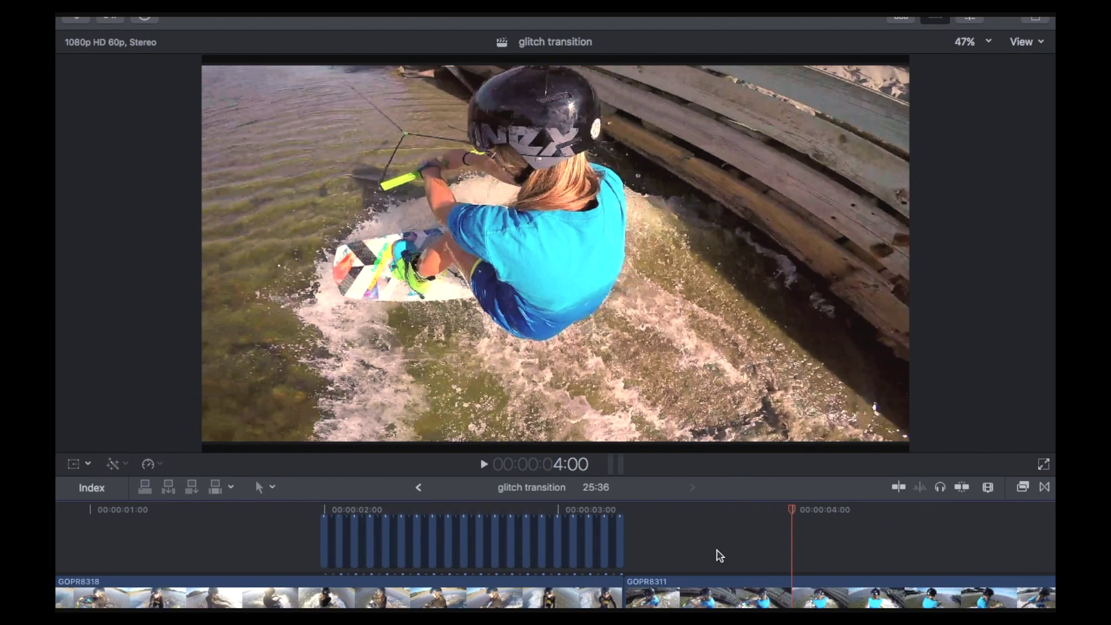
{"action": "scroll", "coordinate": [720, 556], "scroll_direction": "right", "scroll_amount": 10}
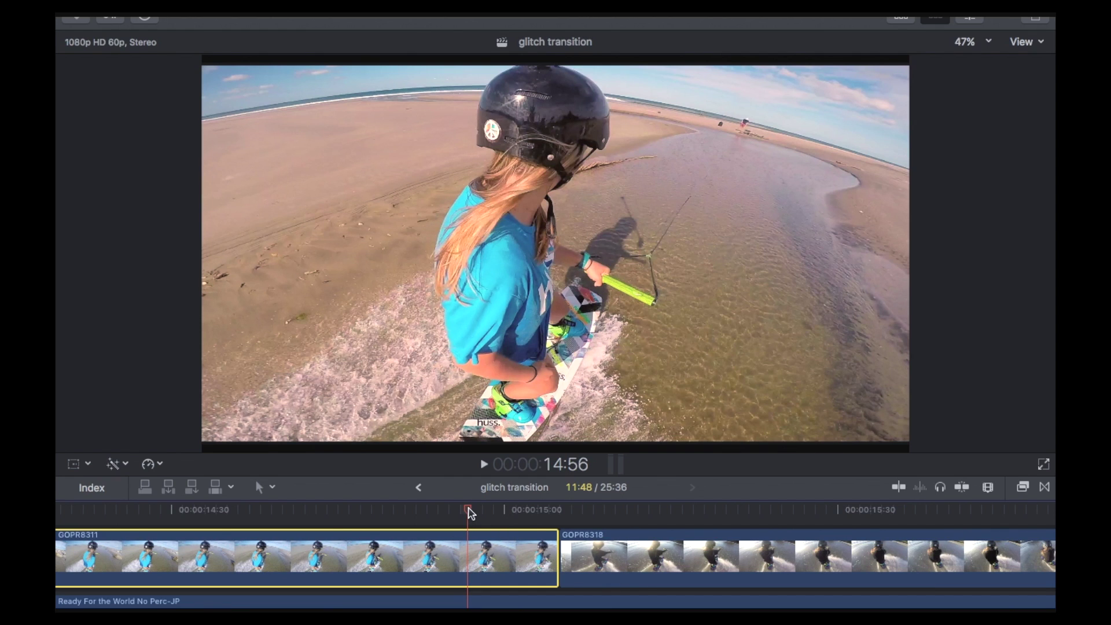
- Split the last eight frames of the GOPR8311 clip into one-frame pieces, working backwards from the cut at 15:05
{"action": "left_click_drag", "start_coordinate": [470, 512], "coordinate": [560, 511]}
{"action": "key", "text": "Right"}
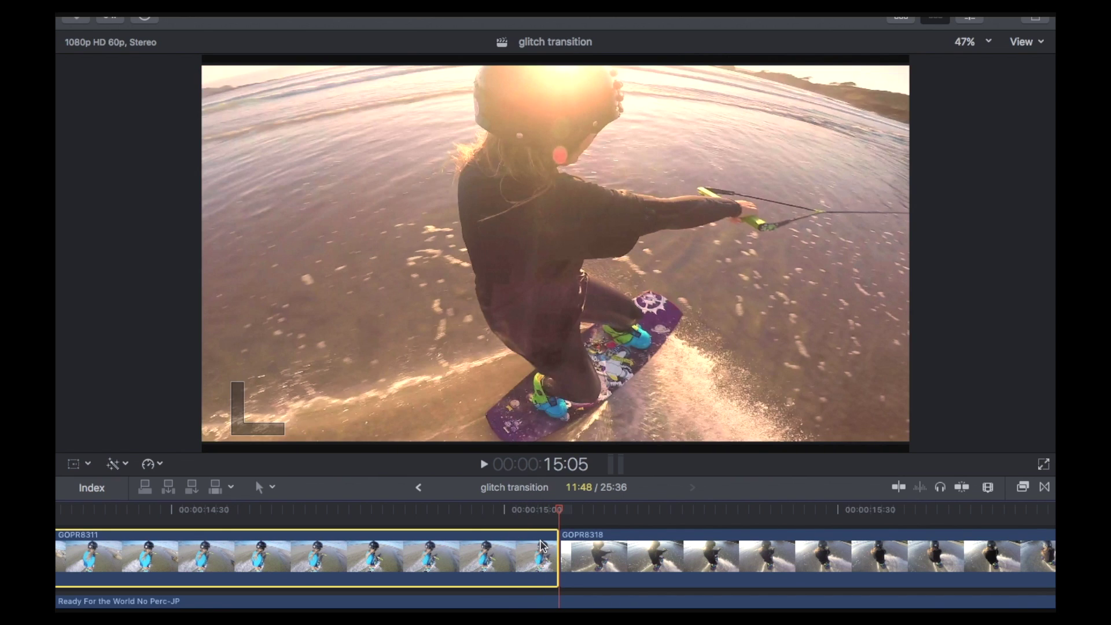
{"action": "key", "text": "Left"}
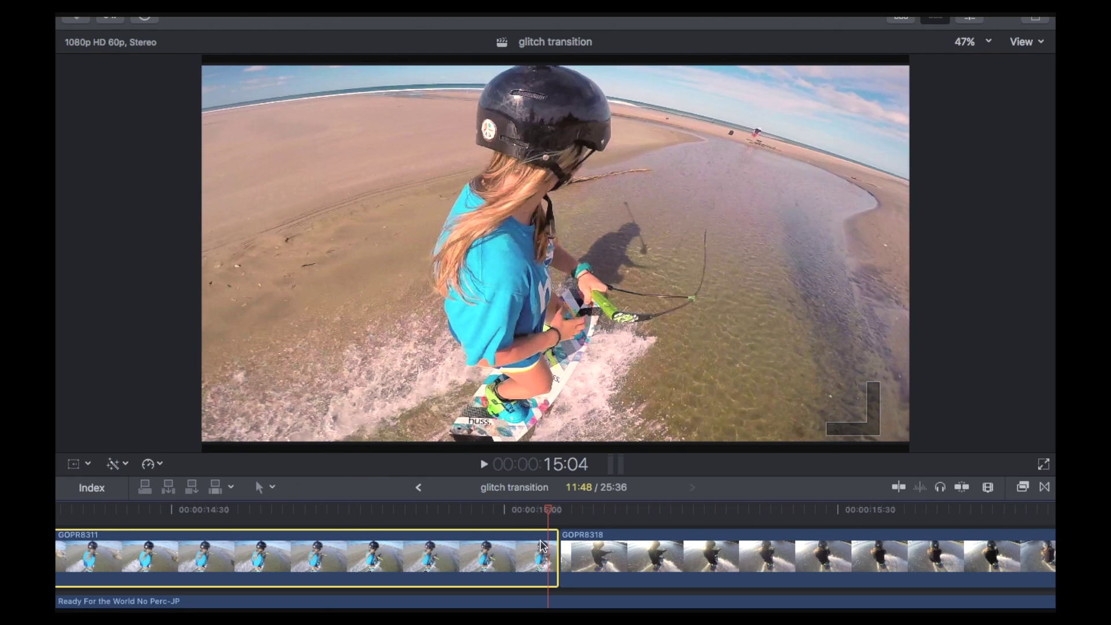
{"action": "key", "text": "super+b"}
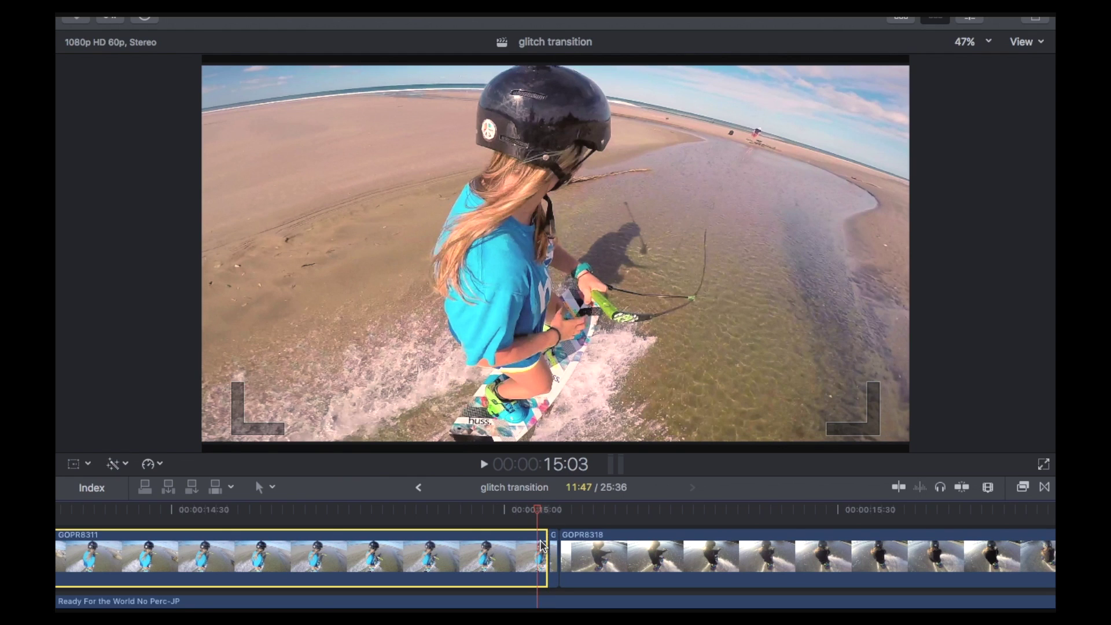
{"action": "key", "text": "Left"}
{"action": "key", "text": "comma"}
{"action": "key", "text": "Left"}
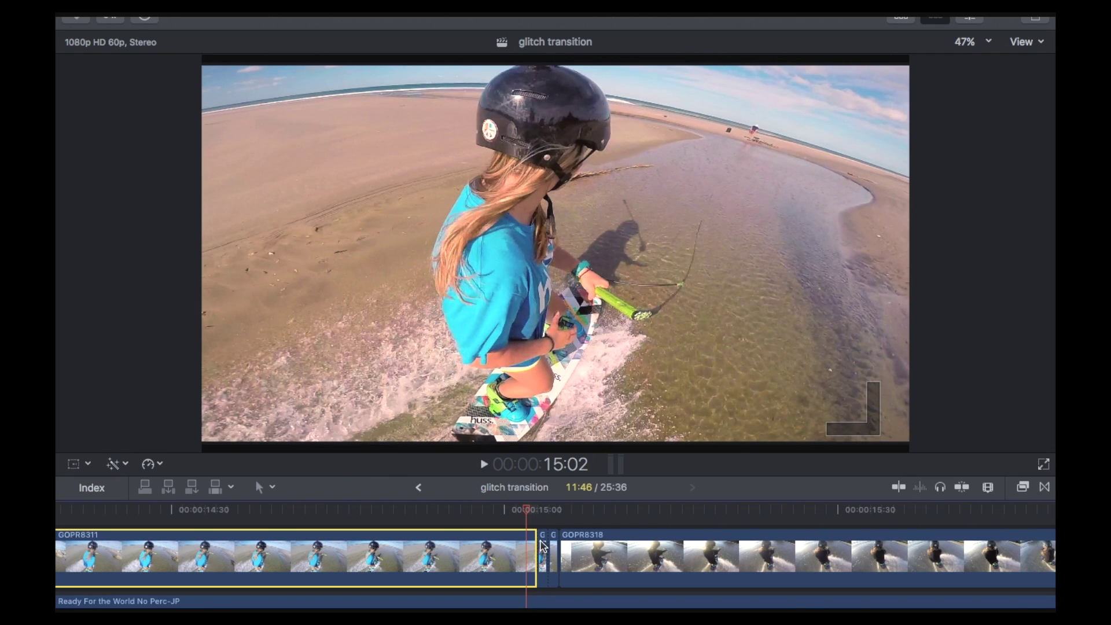
{"action": "key", "text": "super+b"}
{"action": "key", "text": "Left"}
{"action": "key", "text": "super+b"}
{"action": "left_click", "coordinate": [511, 547]}
{"action": "left_click", "coordinate": [495, 556]}
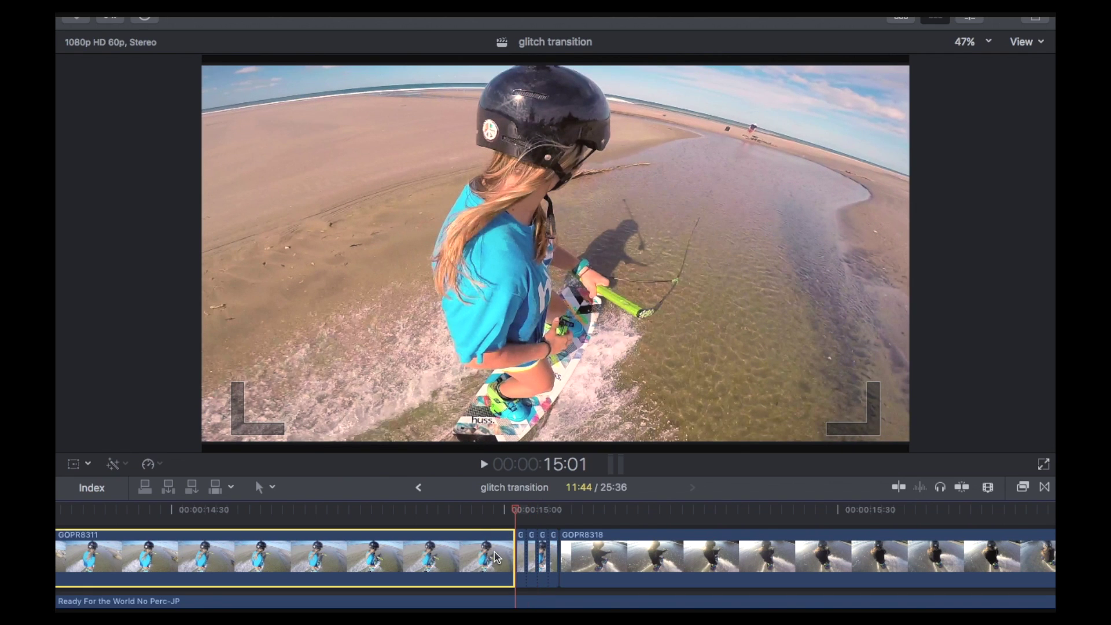
{"action": "key", "text": "Left"}
{"action": "key", "text": "comma"}
{"action": "key", "text": "Left"}
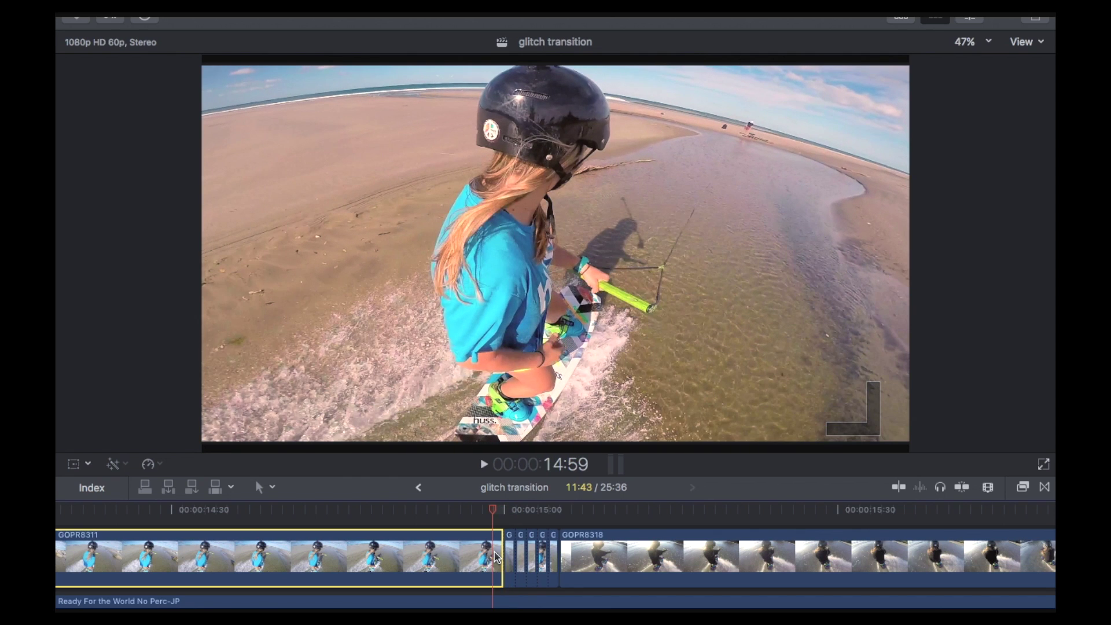
{"action": "key", "text": "comma"}
{"action": "key", "text": "Left"}
{"action": "key", "text": "comma"}
{"action": "key", "text": "Left"}
{"action": "key", "text": "comma"}
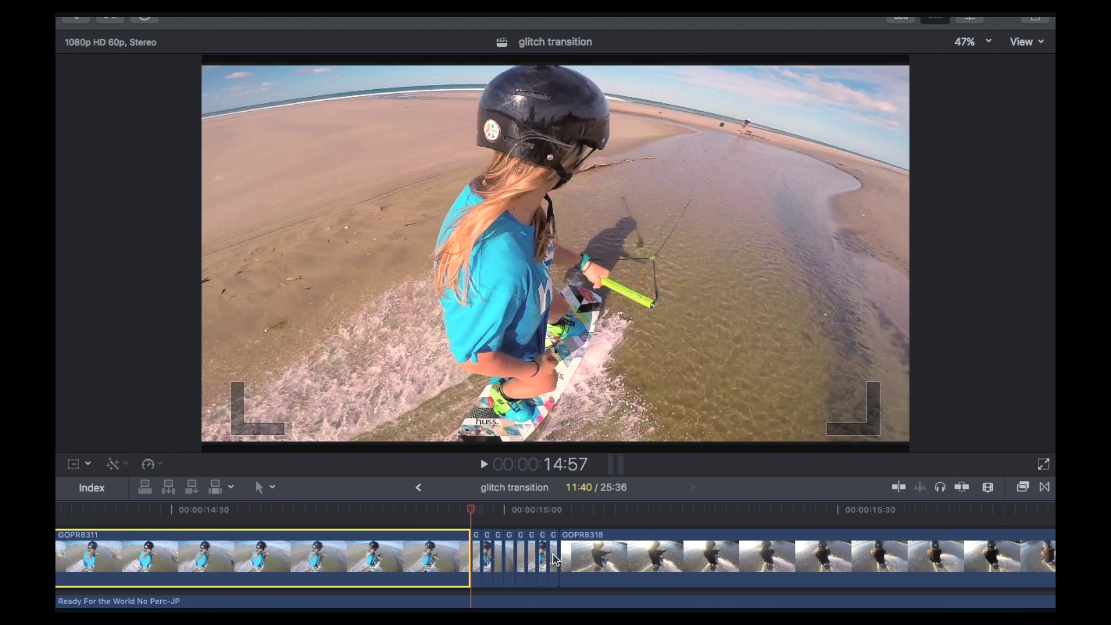
- Split the first eight frames of the GOPR8318 clip into one-frame pieces, from 15:05 to 15:13
{"action": "left_click", "coordinate": [567, 542]}
{"action": "left_click", "coordinate": [582, 550]}
{"action": "left_click", "coordinate": [558, 511]}
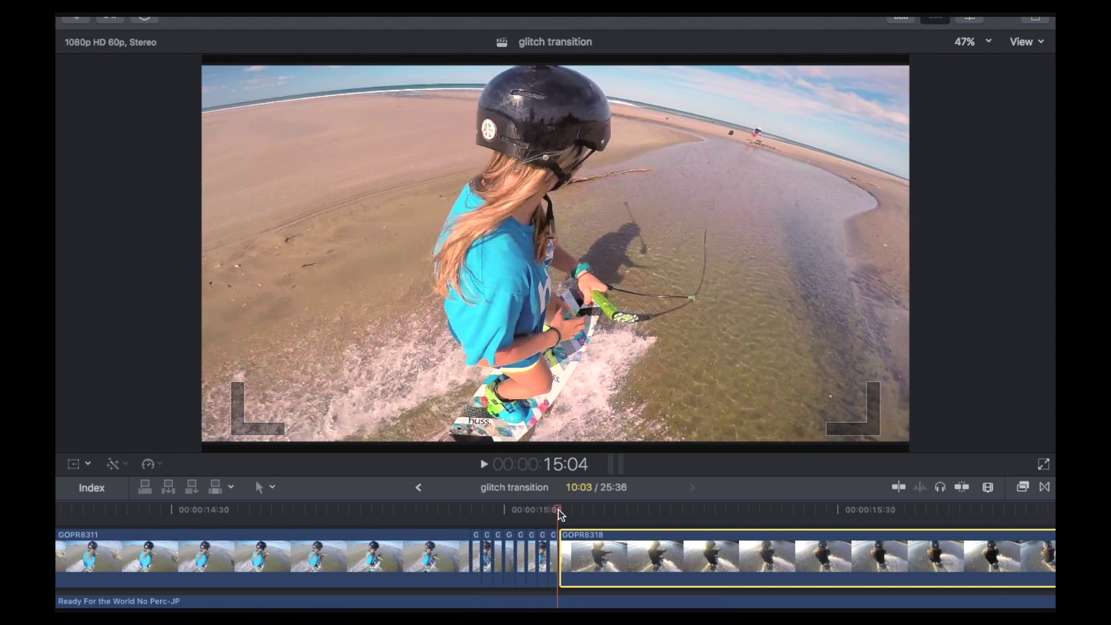
{"action": "key", "text": "Right"}
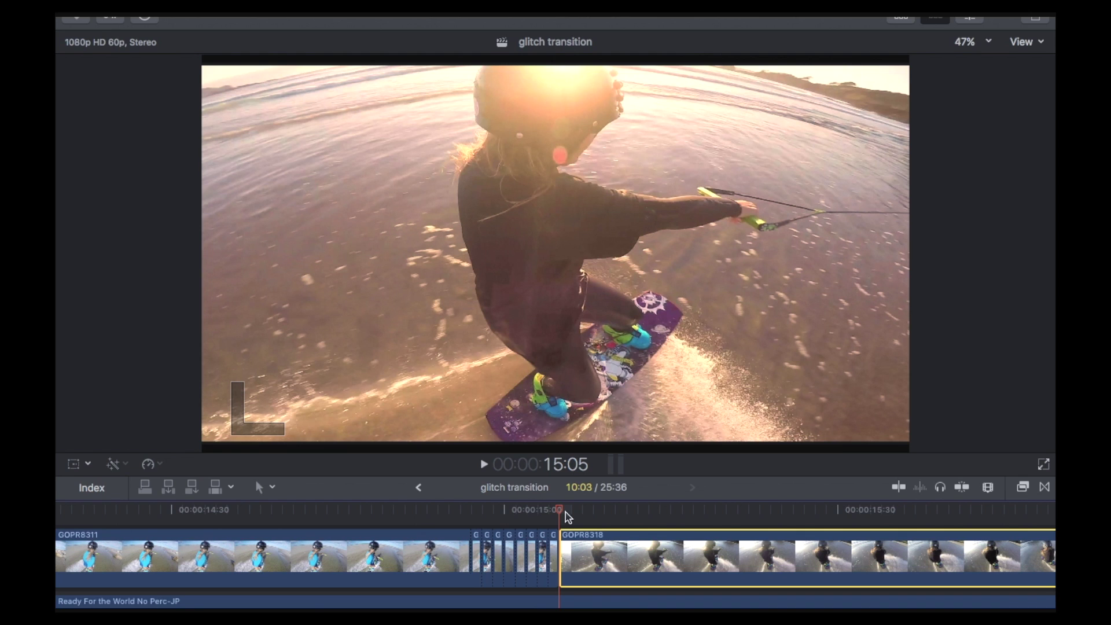
{"action": "key", "text": "Right"}
{"action": "key", "text": "super+b"}
{"action": "key", "text": "Right"}
{"action": "key", "text": "super+b"}
{"action": "key", "text": "Right"}
{"action": "key", "text": "super+b"}
{"action": "key", "text": "Right"}
{"action": "key", "text": "super+b"}
{"action": "key", "text": "Right"}
{"action": "key", "text": "super+b"}
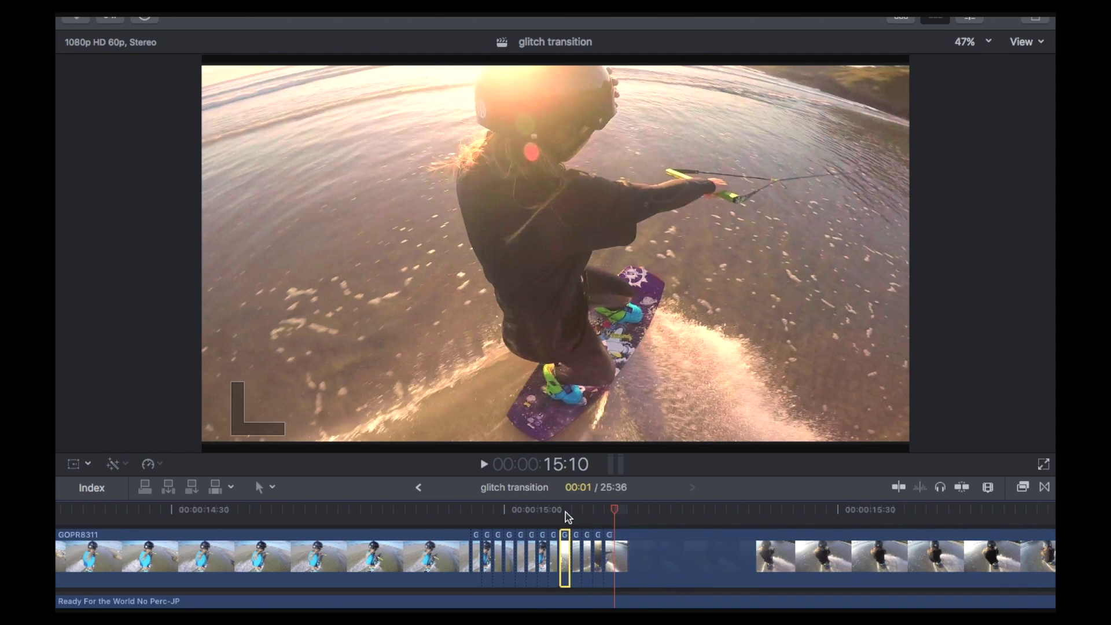
{"action": "key", "text": "Right"}
{"action": "key", "text": "super+b"}
{"action": "key", "text": "Right"}
{"action": "key", "text": "super+b"}
{"action": "key", "text": "Right"}
{"action": "key", "text": "super+b"}
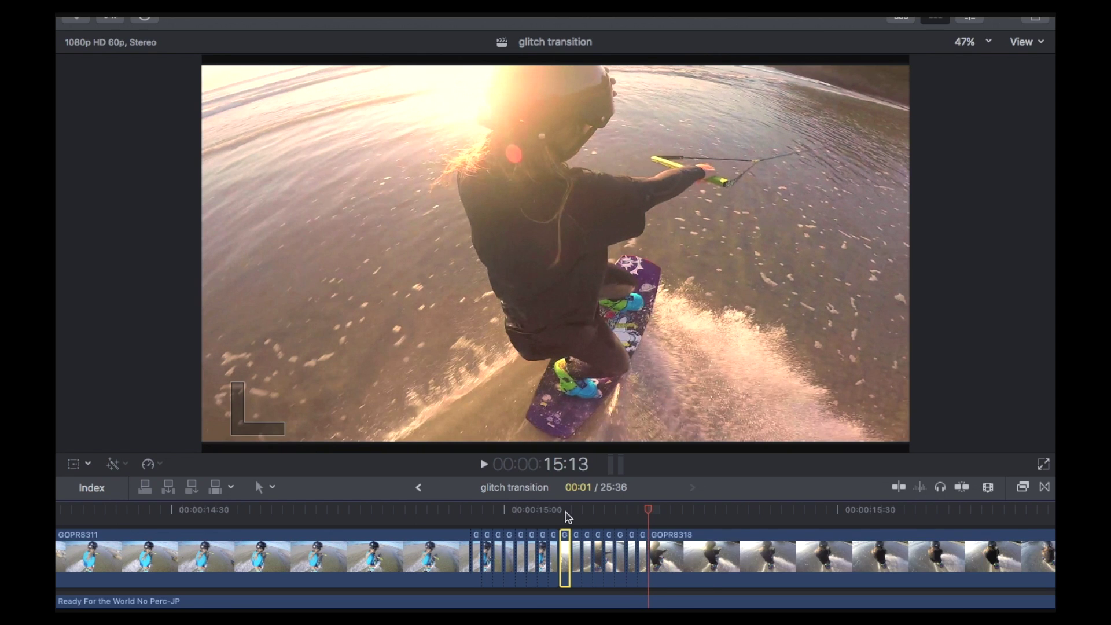
- Disable every other one-frame piece around the cut between GOPR8311 and GOPR8318, starting with the first one at 14:57
{"action": "left_click", "coordinate": [683, 528]}
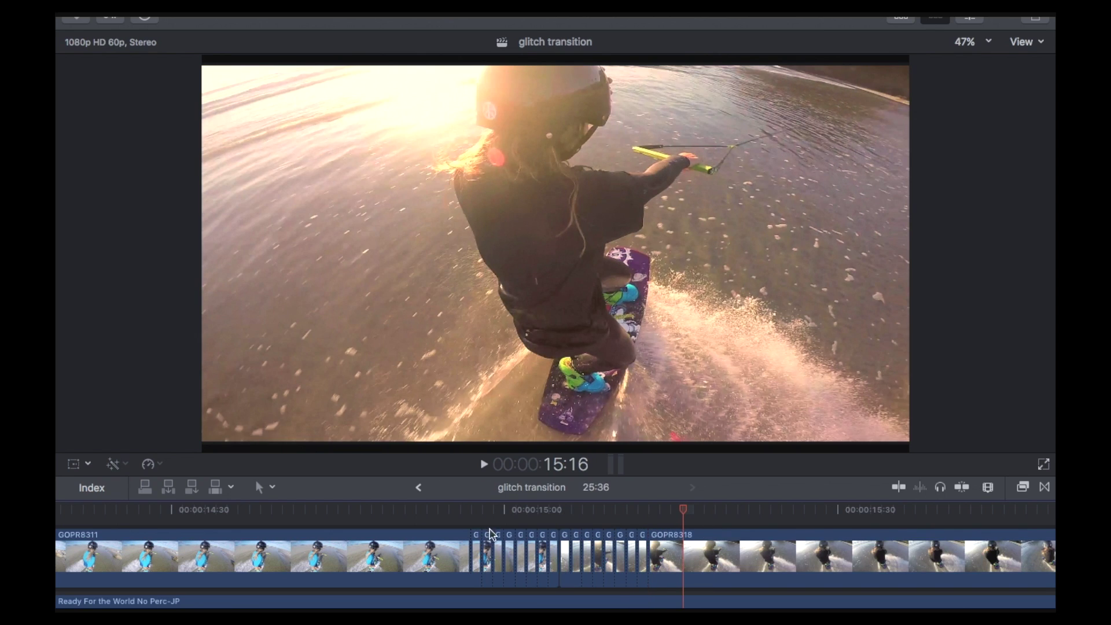
{"action": "left_click", "coordinate": [479, 544]}
{"action": "left_click", "coordinate": [483, 545]}
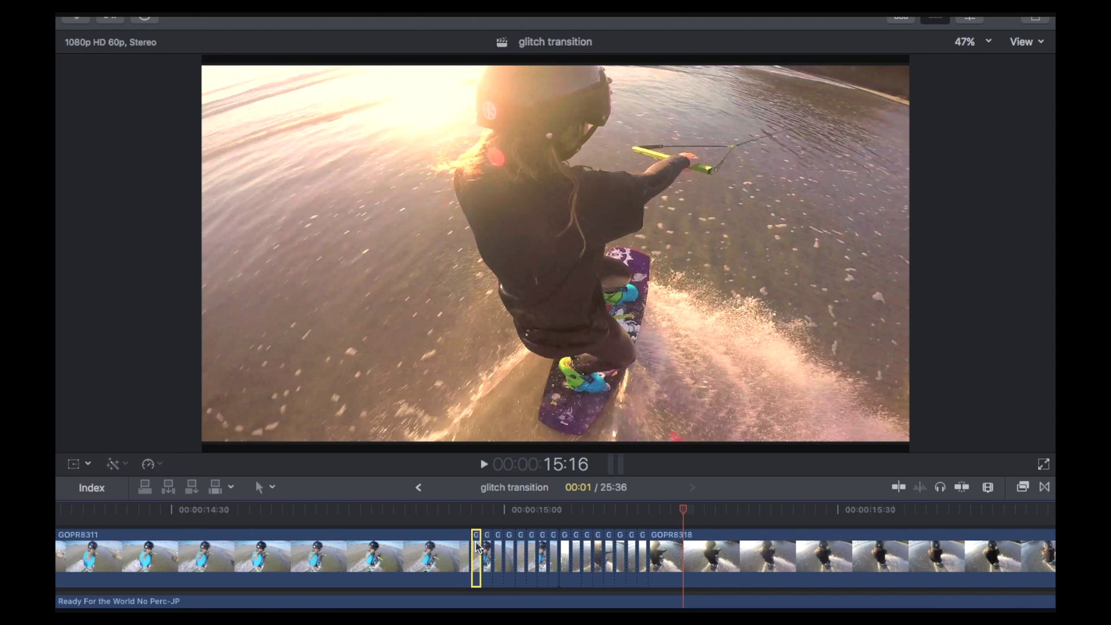
{"action": "key", "text": "v"}
{"action": "left_click", "coordinate": [498, 549]}
{"action": "key", "text": "v"}
{"action": "left_click", "coordinate": [521, 551]}
{"action": "key", "text": "v"}
{"action": "left_click", "coordinate": [543, 553]}
{"action": "key", "text": "v"}
{"action": "left_click", "coordinate": [565, 555]}
{"action": "key", "text": "v"}
{"action": "left_click", "coordinate": [588, 555]}
{"action": "key", "text": "v"}
{"action": "left_click", "coordinate": [608, 554]}
{"action": "key", "text": "v"}
{"action": "left_click", "coordinate": [631, 555]}
{"action": "key", "text": "v"}
{"action": "left_click", "coordinate": [669, 523]}
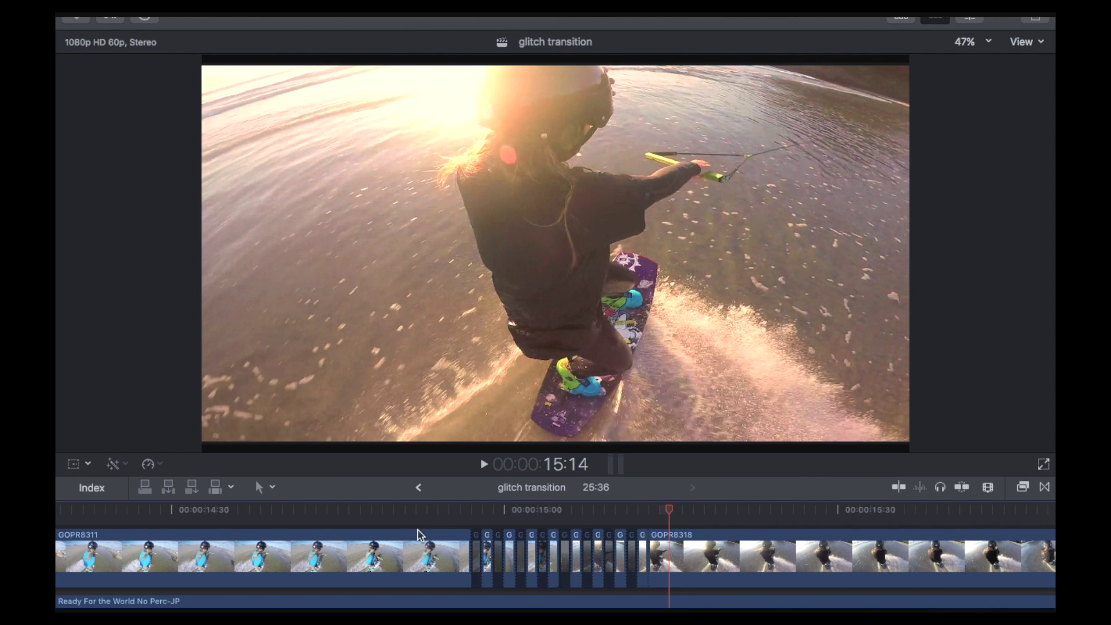
- Play back the glitch transition made of alternating one-frame pieces and scrub through its first pieces
{"action": "left_click", "coordinate": [227, 513]}
{"action": "key", "text": "space"}
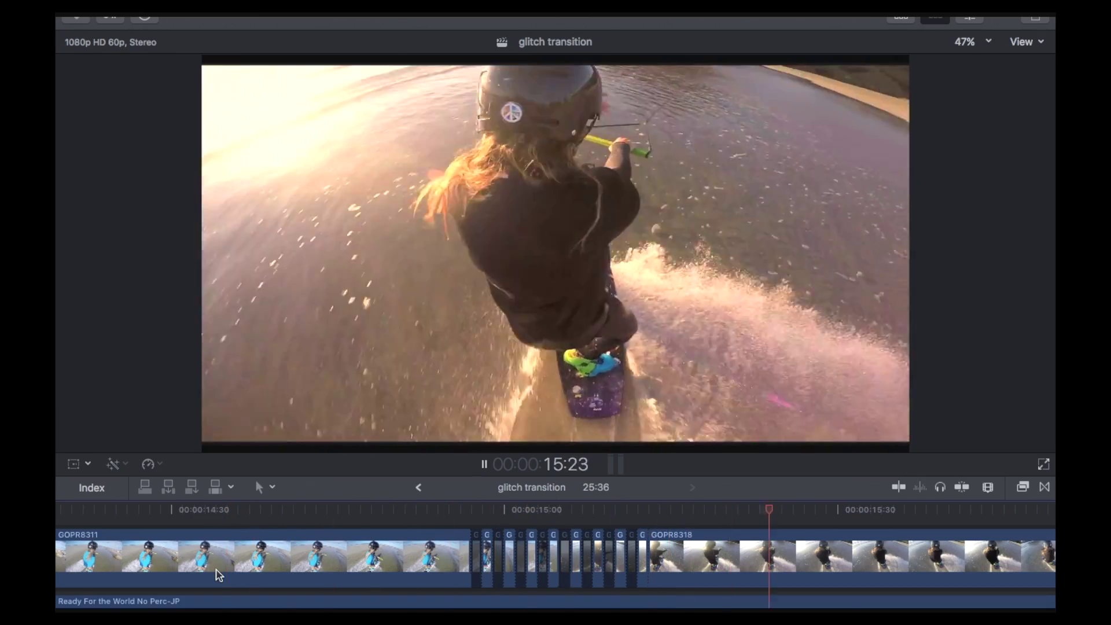
{"action": "left_click", "coordinate": [218, 575]}
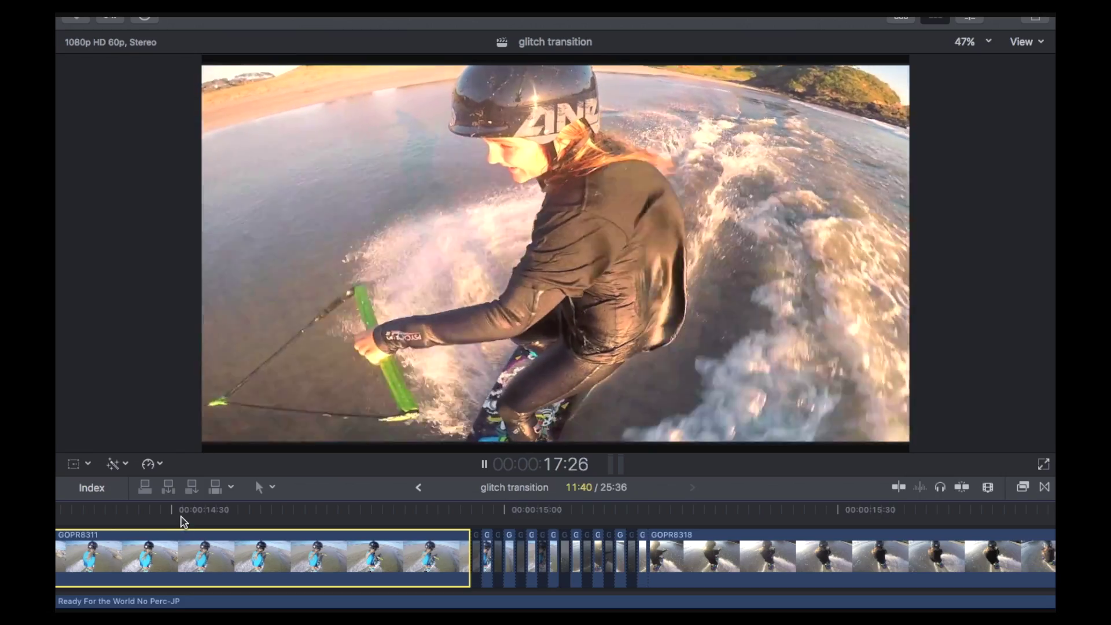
{"action": "left_click", "coordinate": [180, 517]}
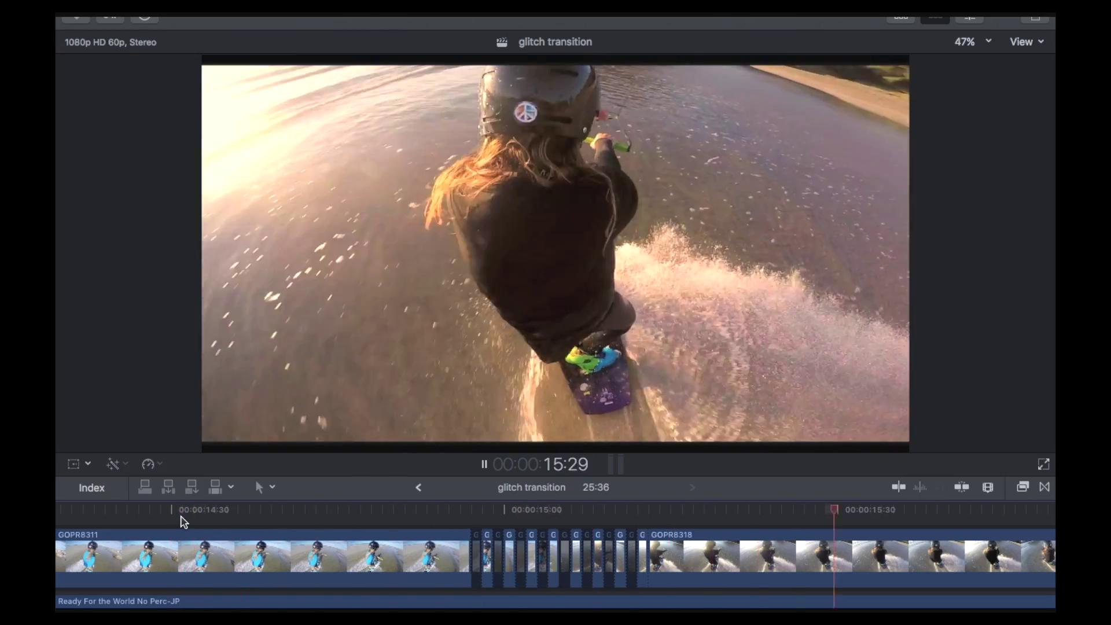
{"action": "left_click", "coordinate": [181, 517]}
{"action": "left_click", "coordinate": [181, 517]}
{"action": "left_click", "coordinate": [181, 518]}
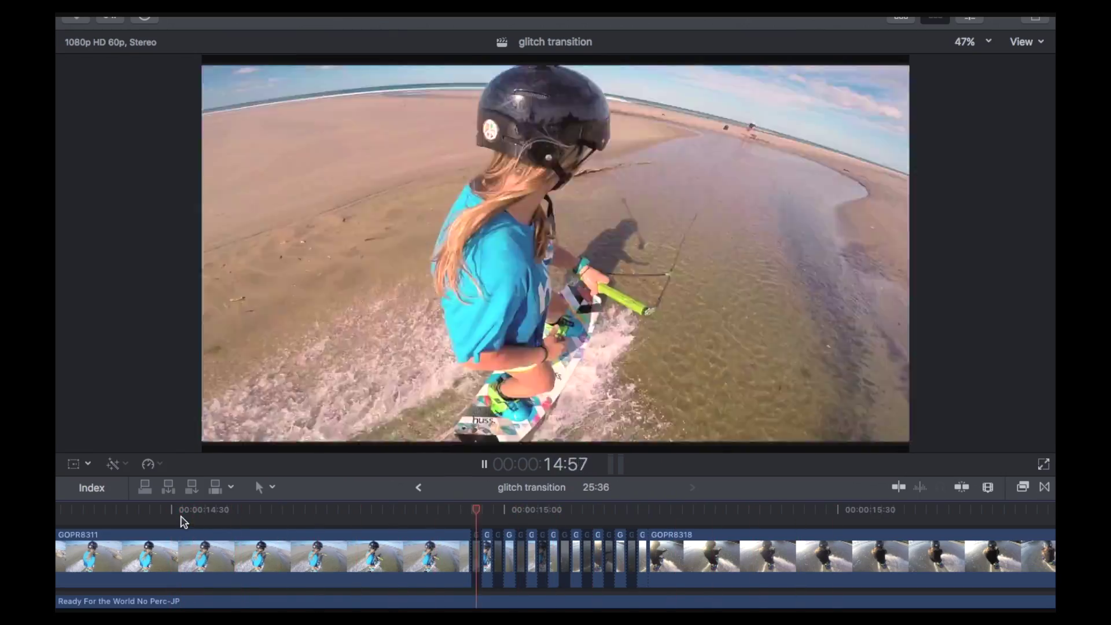
{"action": "key", "text": "space"}
{"action": "left_click", "coordinate": [459, 518]}
{"action": "left_click_drag", "start_coordinate": [463, 514], "coordinate": [510, 519]}
- Place the Whites solid generator beneath the main clips, starting shortly before the one-frame glitch pieces
{"action": "key", "text": "alt+super+1"}
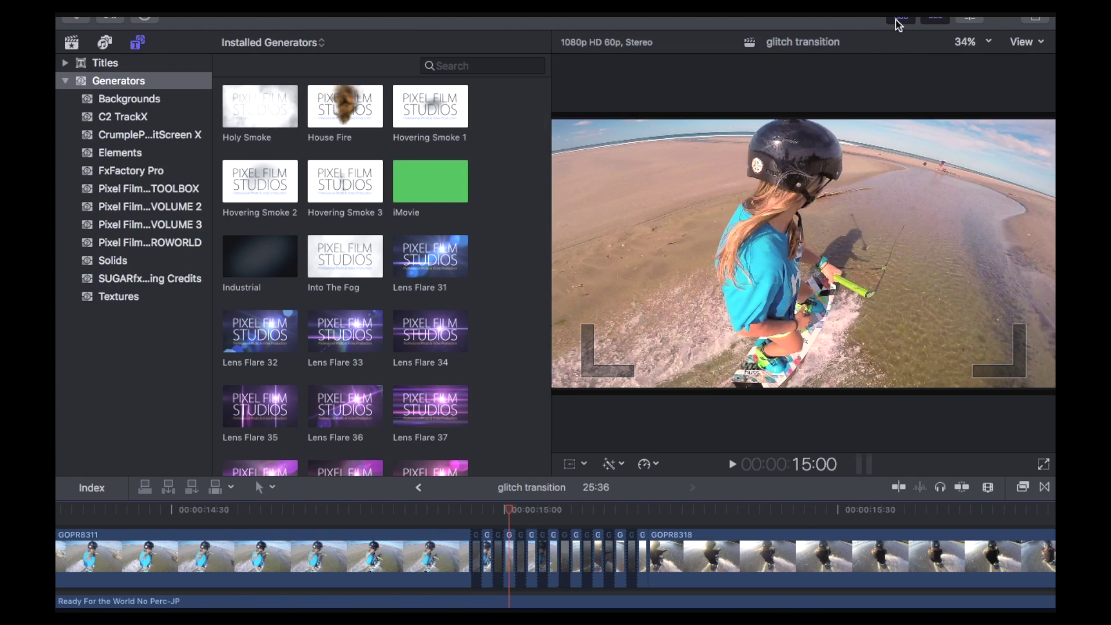
{"action": "left_click", "coordinate": [110, 262]}
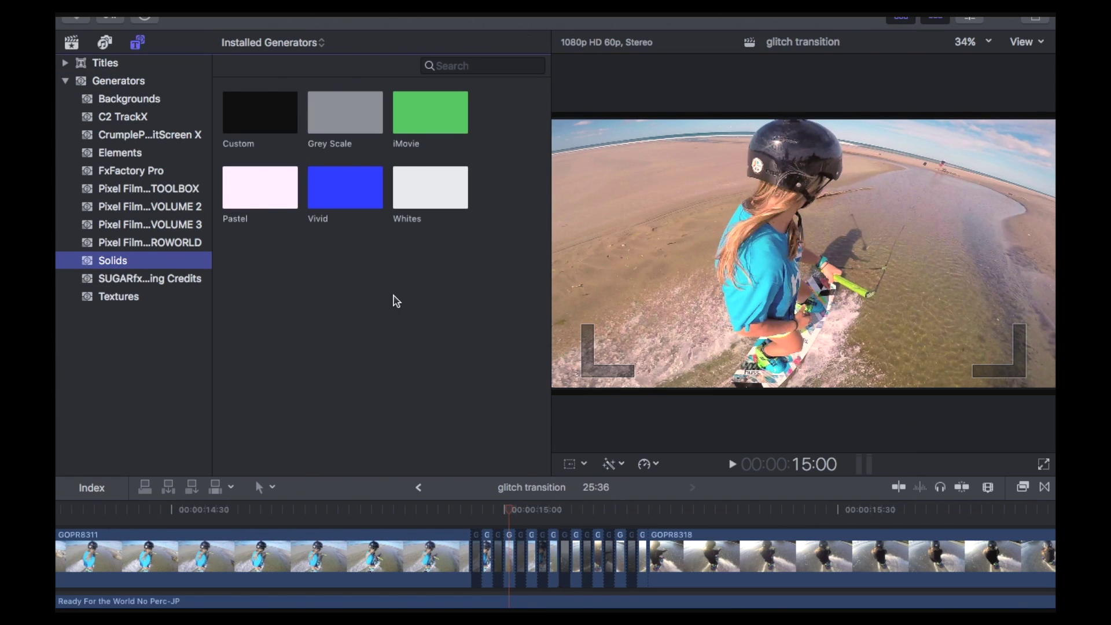
{"action": "left_click_drag", "start_coordinate": [420, 206], "coordinate": [423, 558]}
- Play back the one-frame glitch transition with the Whites solid beneath it
{"action": "left_click_drag", "start_coordinate": [504, 511], "coordinate": [450, 514]}
{"action": "key", "text": "space"}
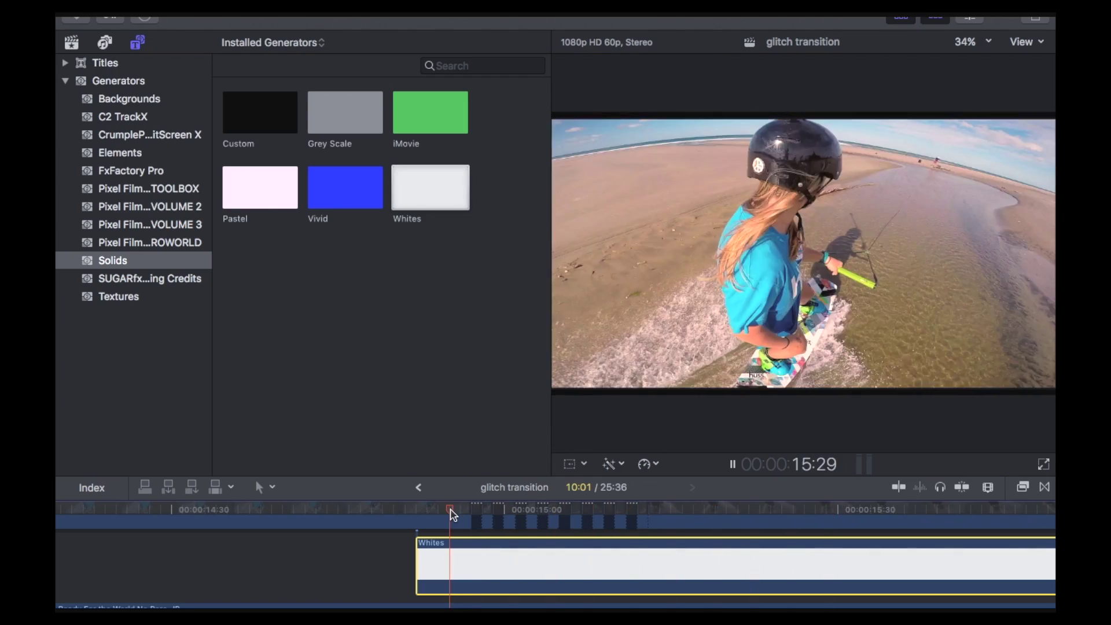
{"action": "left_click", "coordinate": [450, 514]}
{"action": "key", "text": "space"}
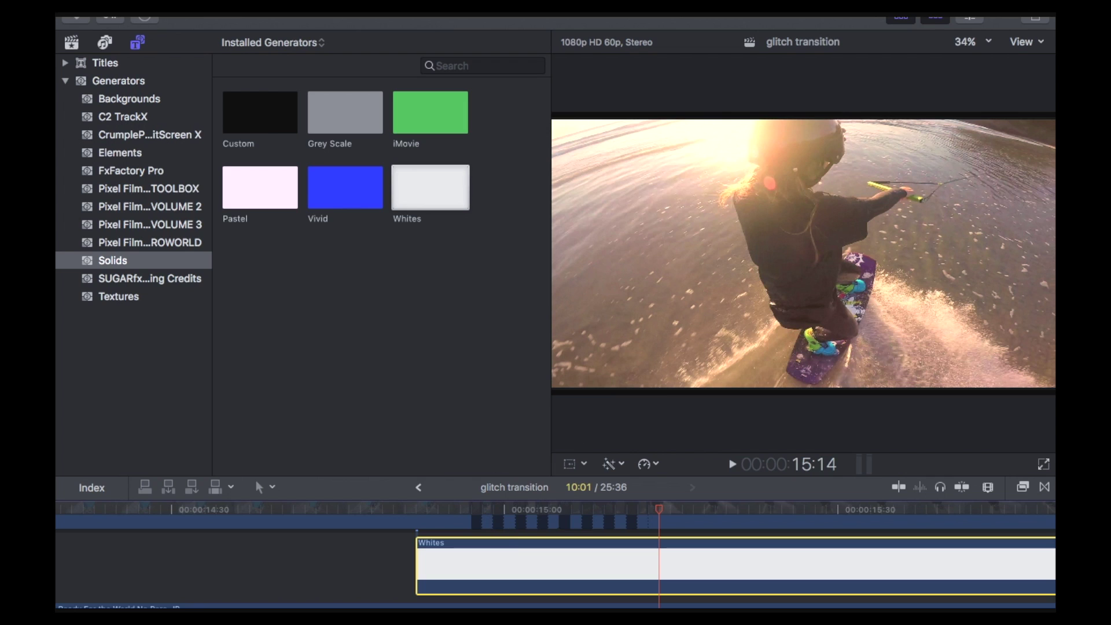
- Set the color of the Whites generator to Beige
{"action": "left_click", "coordinate": [970, 21]}
{"action": "left_click", "coordinate": [898, 18]}
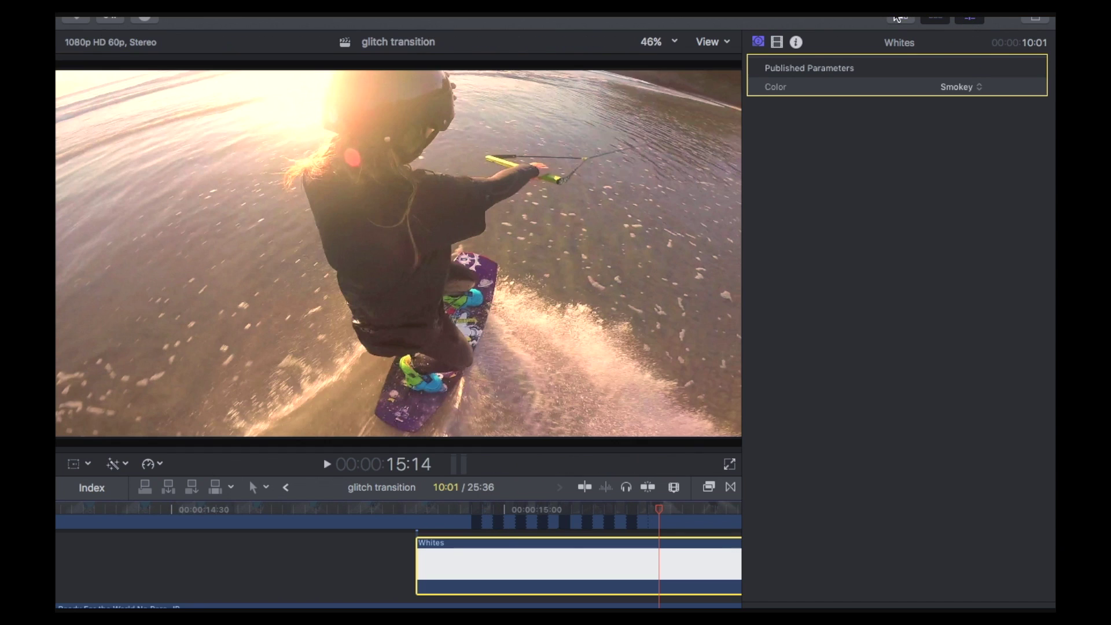
{"action": "left_click", "coordinate": [958, 88]}
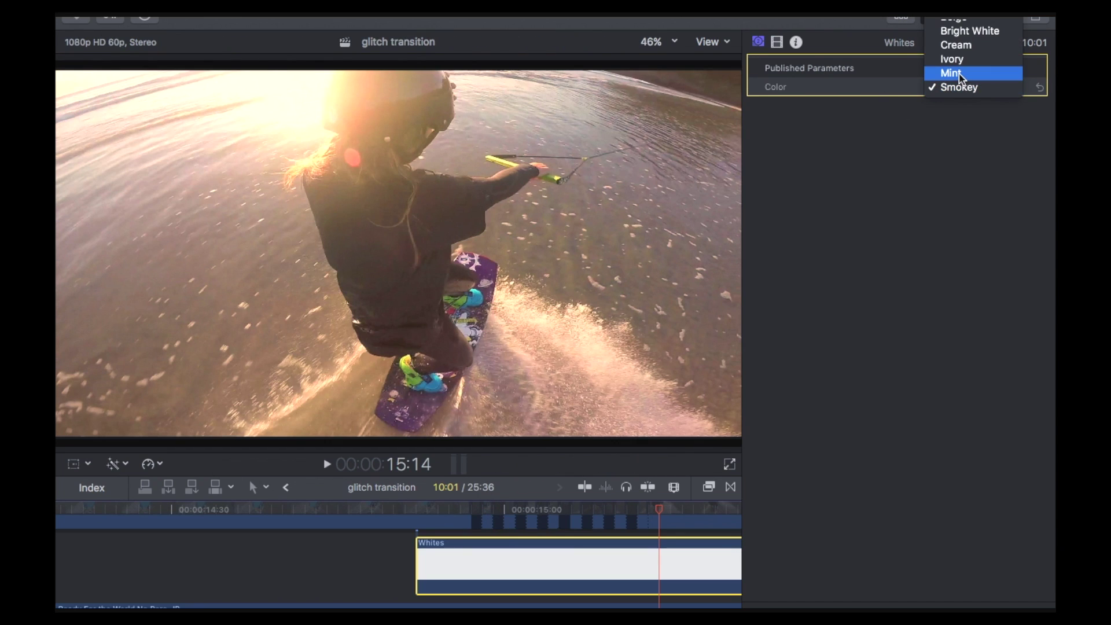
{"action": "left_click", "coordinate": [951, 74]}
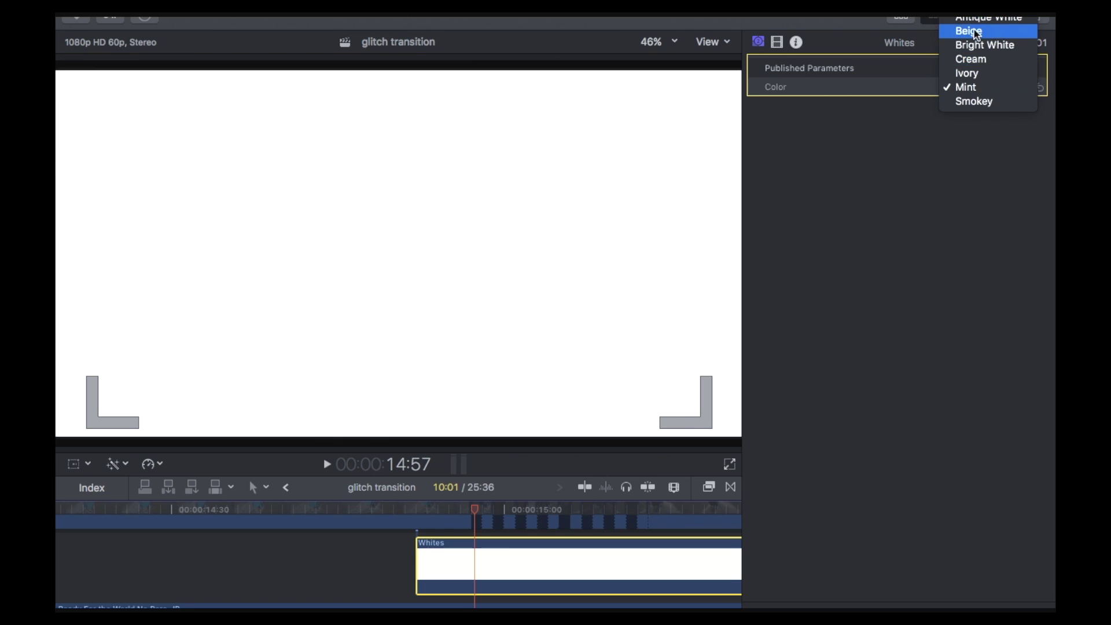
{"action": "key", "text": "Escape"}
{"action": "left_click", "coordinate": [977, 35]}
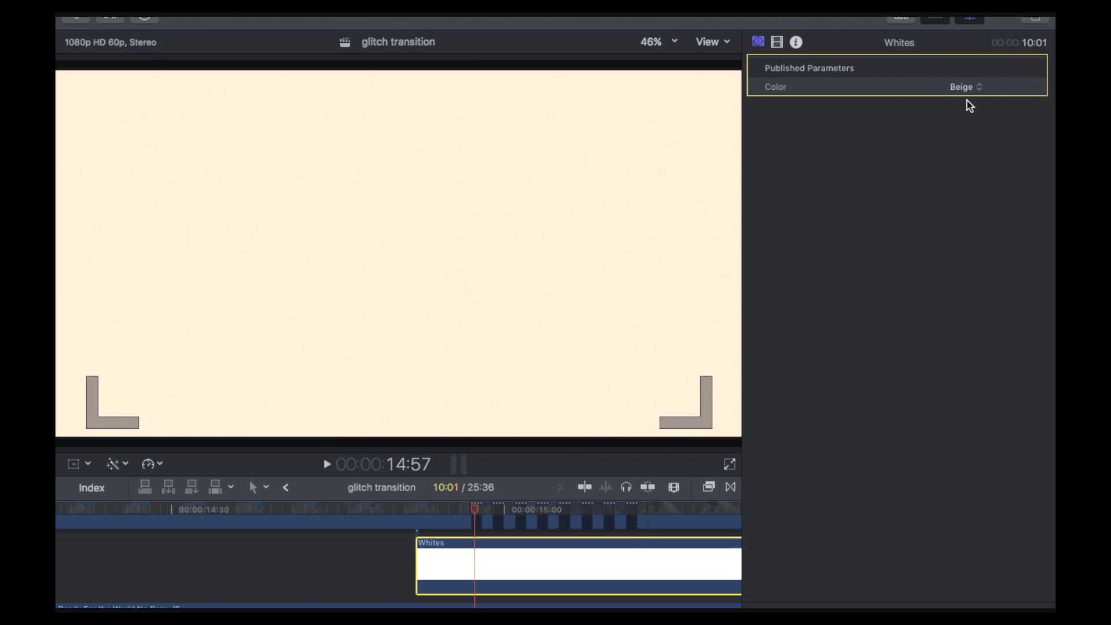
- Play back the glitch transition with the beige solid beneath it
{"action": "left_click", "coordinate": [421, 524]}
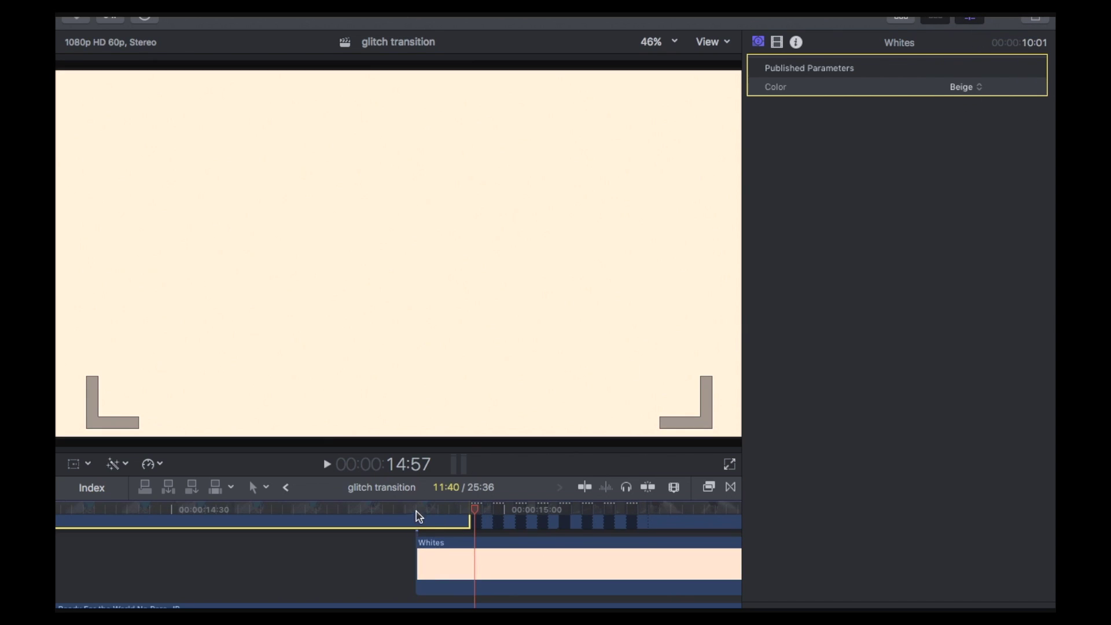
{"action": "key", "text": "space"}
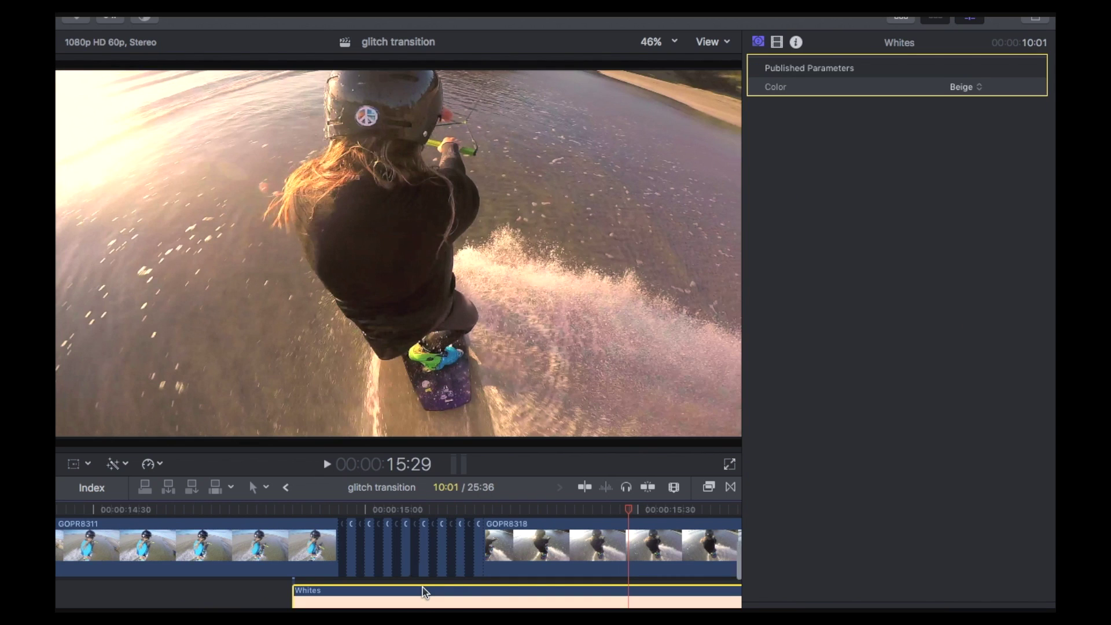
{"action": "scroll", "coordinate": [423, 592], "scroll_direction": "up", "scroll_amount": 2}
{"action": "scroll", "coordinate": [423, 592], "scroll_direction": "left", "scroll_amount": 2}
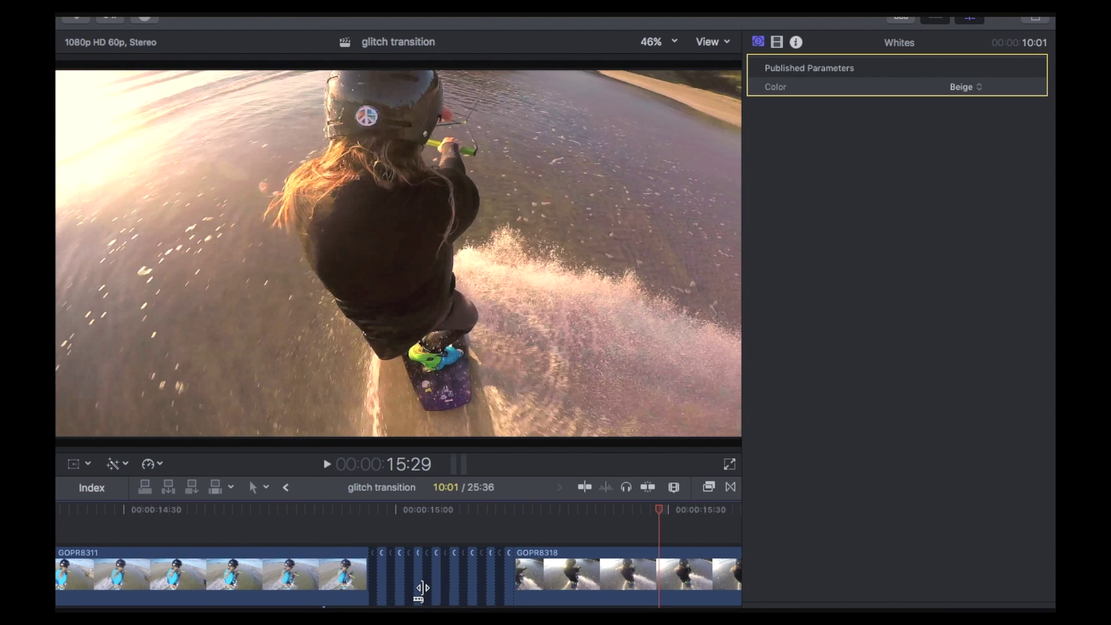
{"action": "scroll", "coordinate": [423, 590], "scroll_direction": "down", "scroll_amount": 1}
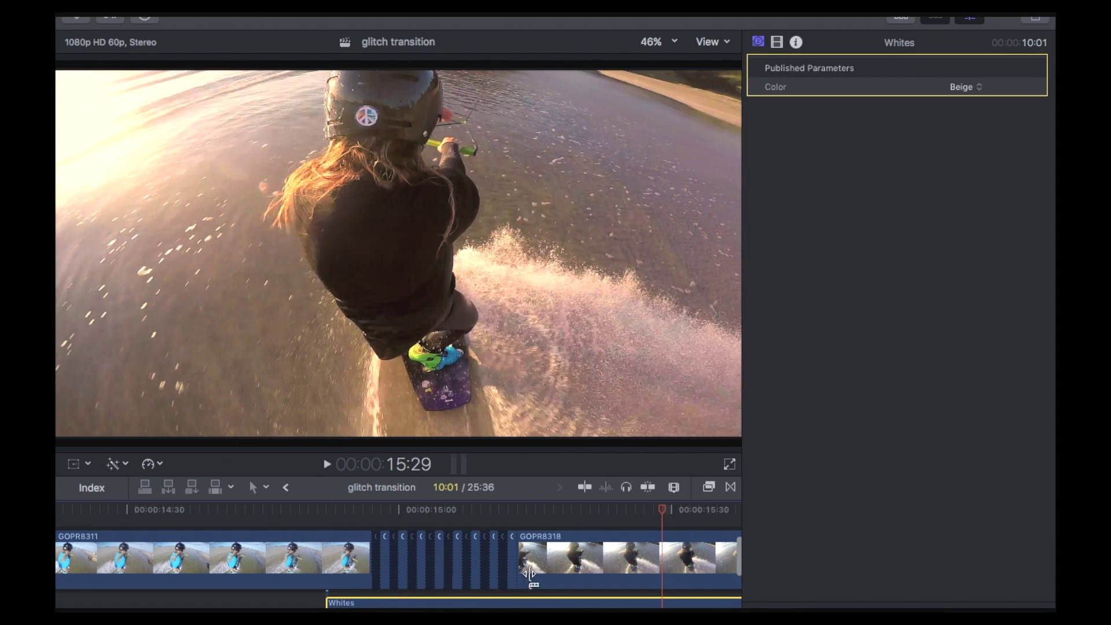
- Browse the sound effects, clear the "warp" search filter and preview the first warp engine effect
{"action": "left_click", "coordinate": [903, 17]}
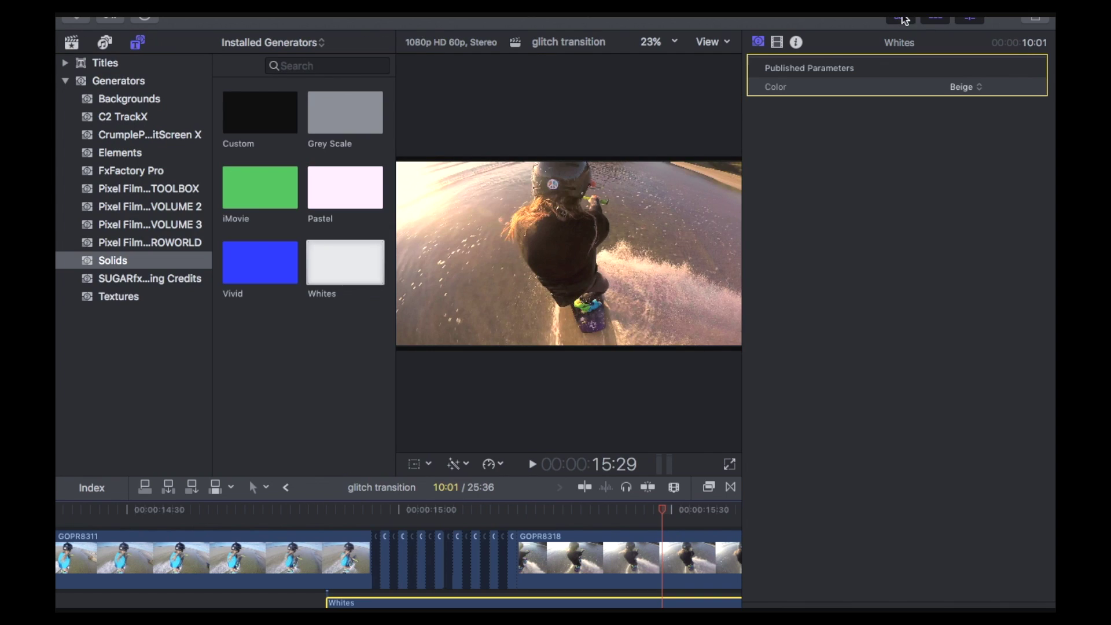
{"action": "left_click", "coordinate": [103, 45]}
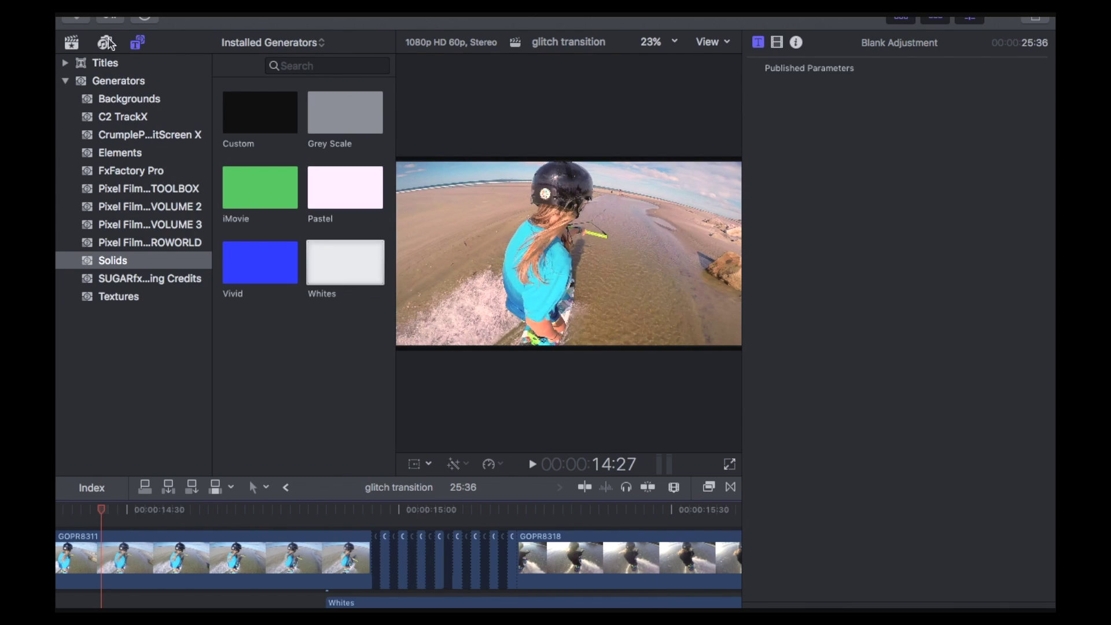
{"action": "left_click", "coordinate": [105, 43]}
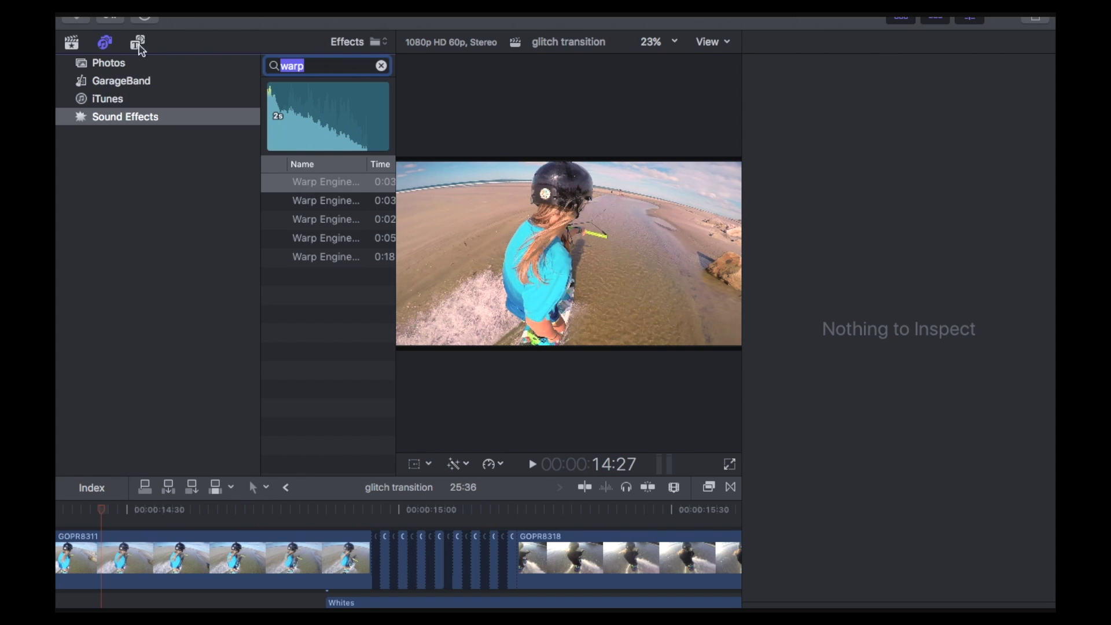
{"action": "key", "text": "BackSpace"}
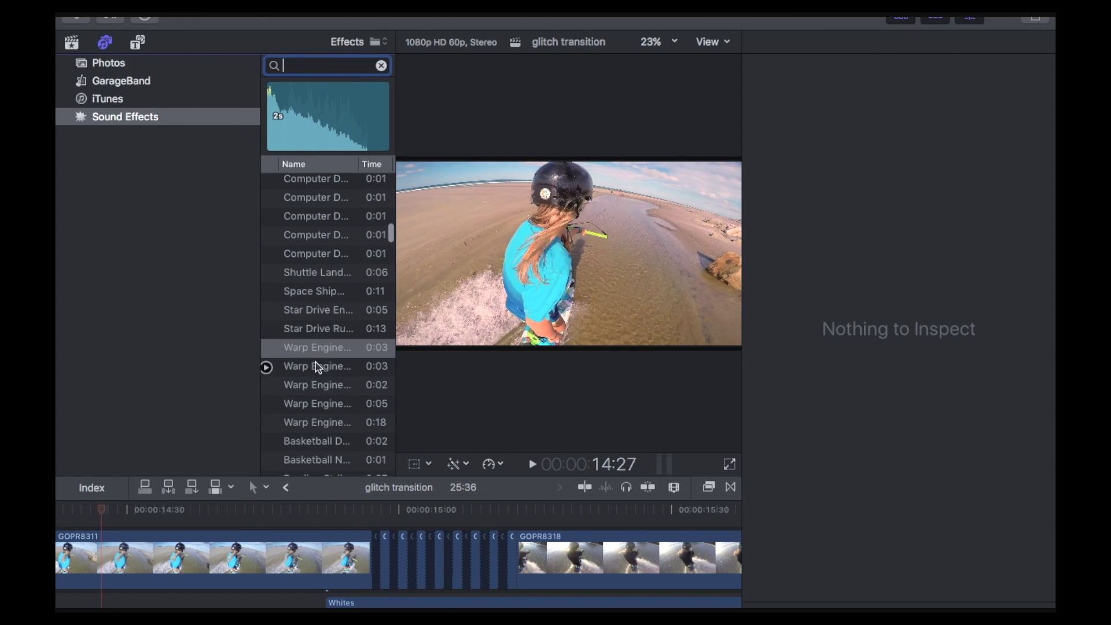
{"action": "left_click", "coordinate": [267, 349]}
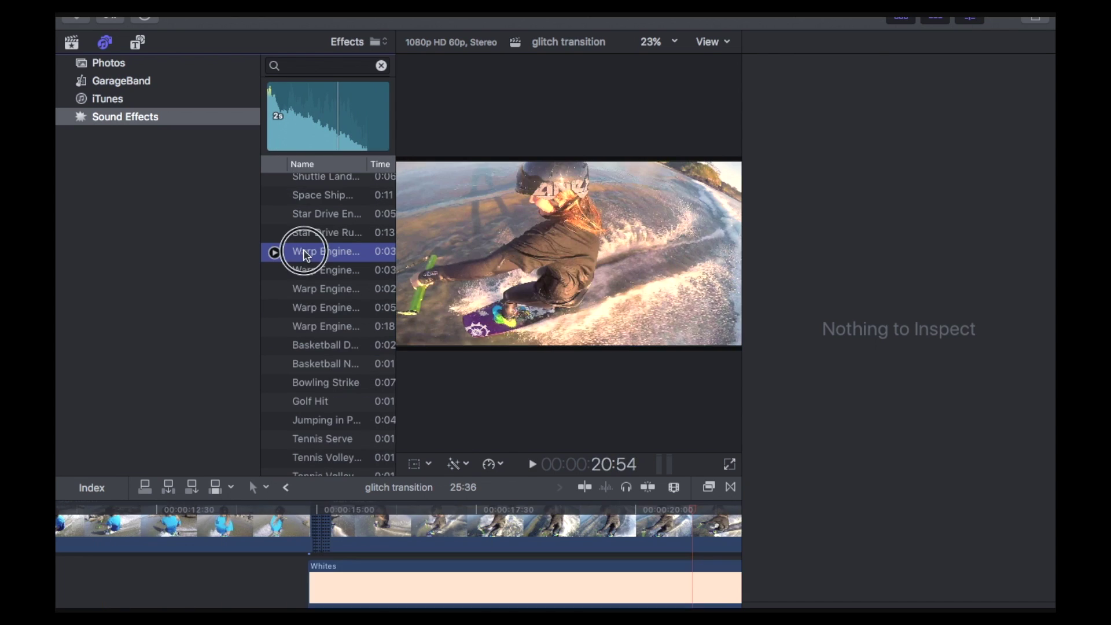
- Place the Warp Engineering 01 sound effect beneath the music track, starting just before the glitch transition at about 14:40
{"action": "left_click_drag", "start_coordinate": [280, 250], "coordinate": [314, 605]}
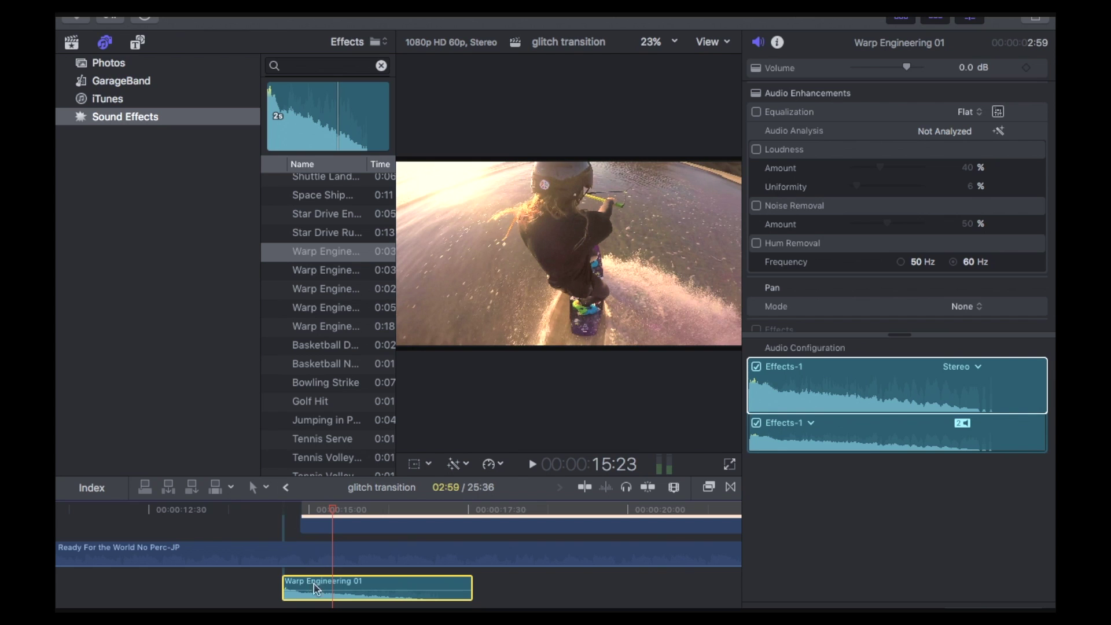
{"action": "left_click", "coordinate": [318, 588]}
{"action": "left_click_drag", "start_coordinate": [317, 589], "coordinate": [322, 589]}
- Play back the glitch transition with the warp sound effect
{"action": "left_click", "coordinate": [286, 513]}
{"action": "key", "text": "space"}
{"action": "left_click", "coordinate": [286, 510]}
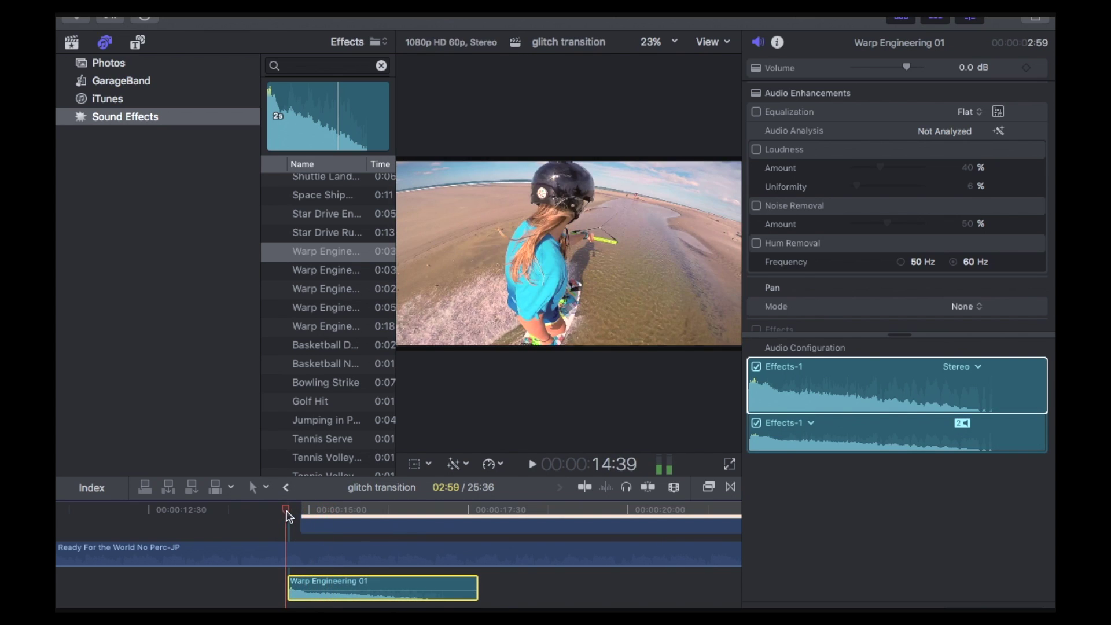
- Move the Warp Engineering 01 effect slightly later in the timeline and trim its end to about 16:42
{"action": "left_click_drag", "start_coordinate": [312, 588], "coordinate": [316, 588]}
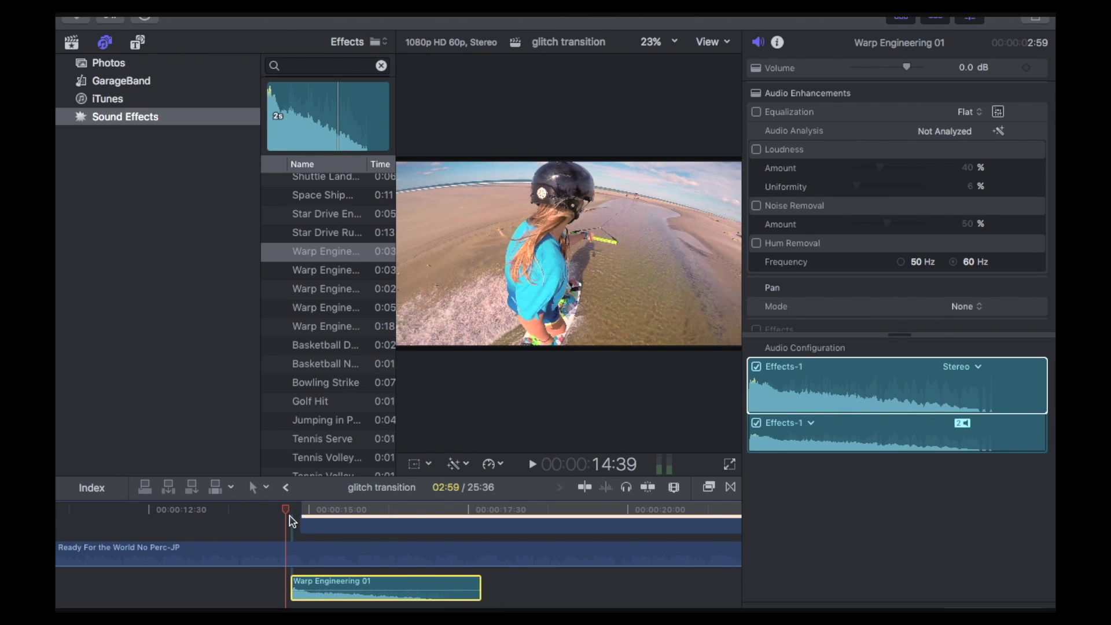
{"action": "key", "text": "space"}
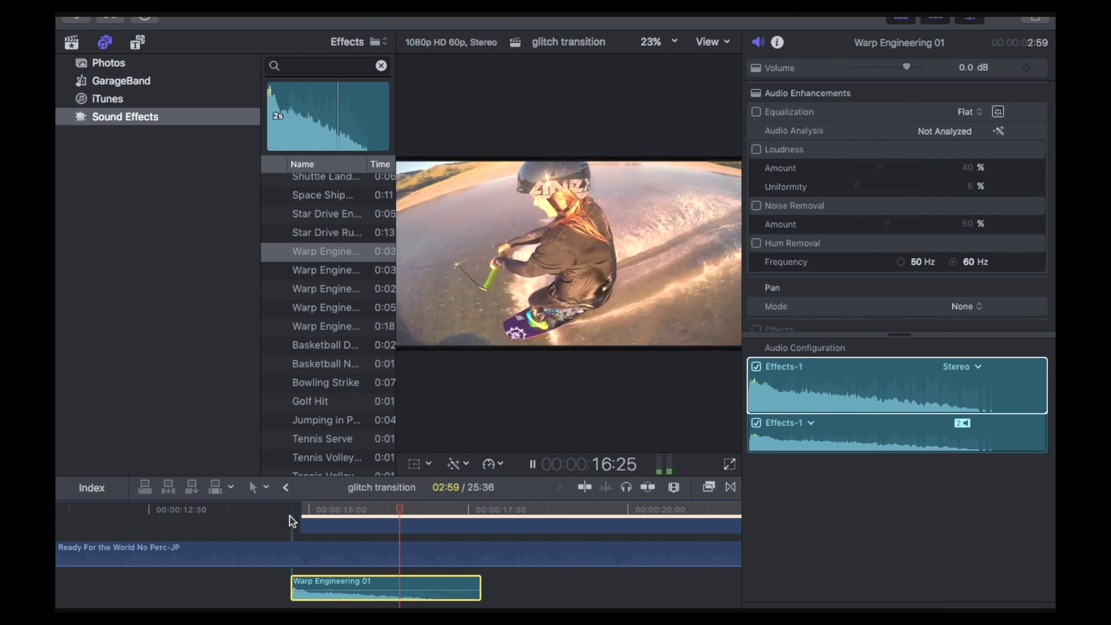
{"action": "key", "text": "space"}
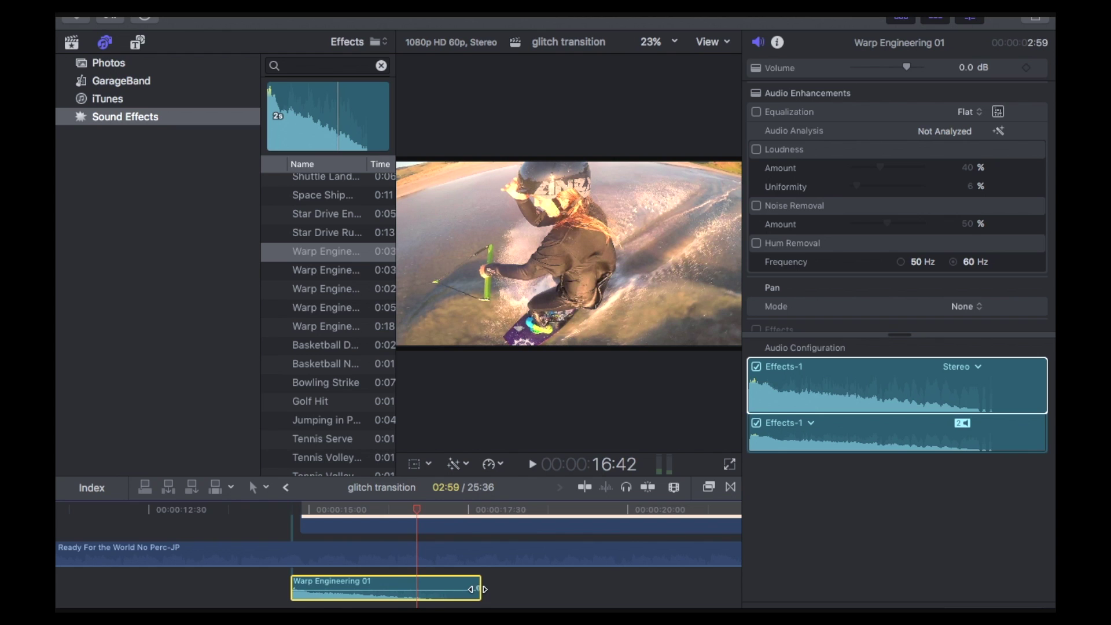
{"action": "left_click_drag", "start_coordinate": [472, 590], "coordinate": [414, 588]}
- Play back the first glitch transition with the Warp Engineering 04 effect, and retime that effect to match the transition's length
{"action": "scroll", "coordinate": [414, 590], "scroll_direction": "up", "scroll_amount": 5}
{"action": "scroll", "coordinate": [415, 591], "scroll_direction": "left", "scroll_amount": 3}
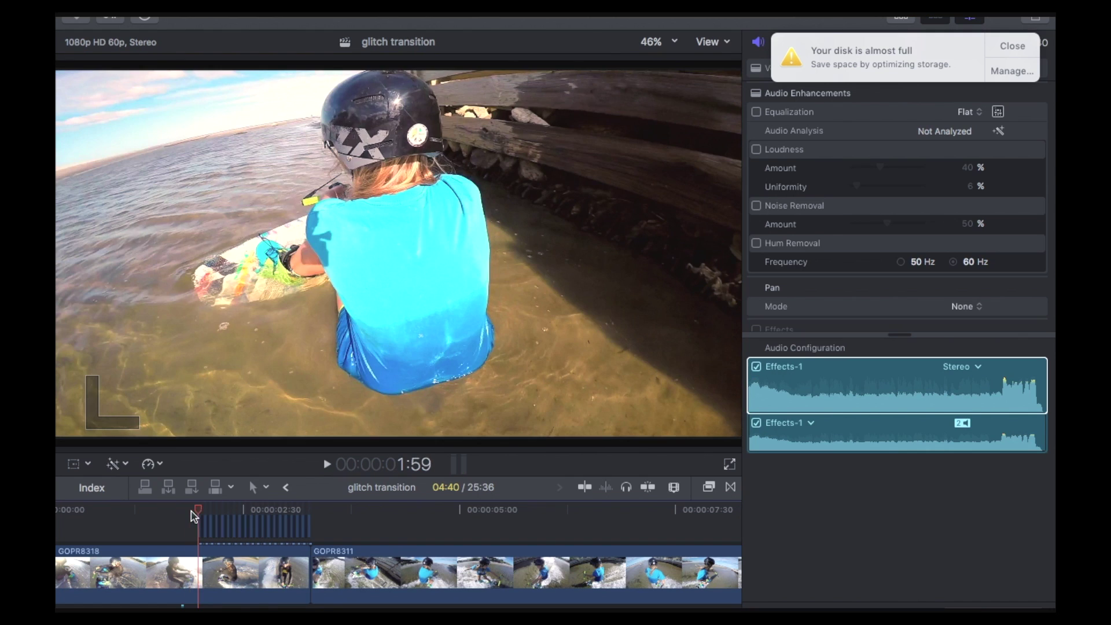
{"action": "scroll", "coordinate": [223, 600], "scroll_direction": "down", "scroll_amount": 2}
{"action": "scroll", "coordinate": [224, 600], "scroll_direction": "right", "scroll_amount": 1}
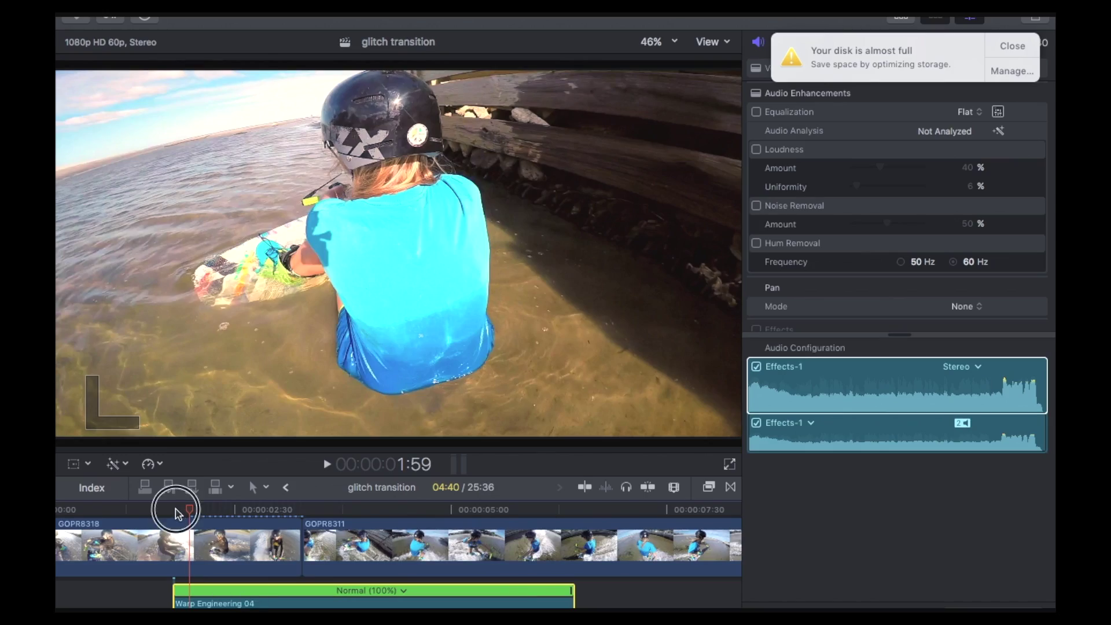
{"action": "key", "text": "space"}
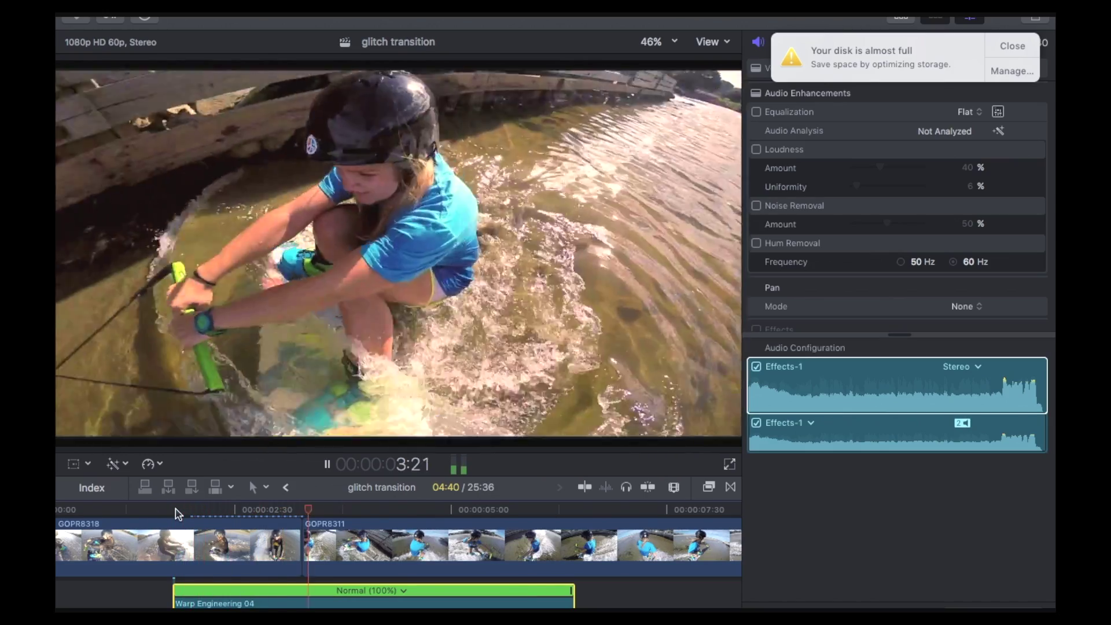
{"action": "key", "text": "space"}
{"action": "left_click", "coordinate": [124, 466]}
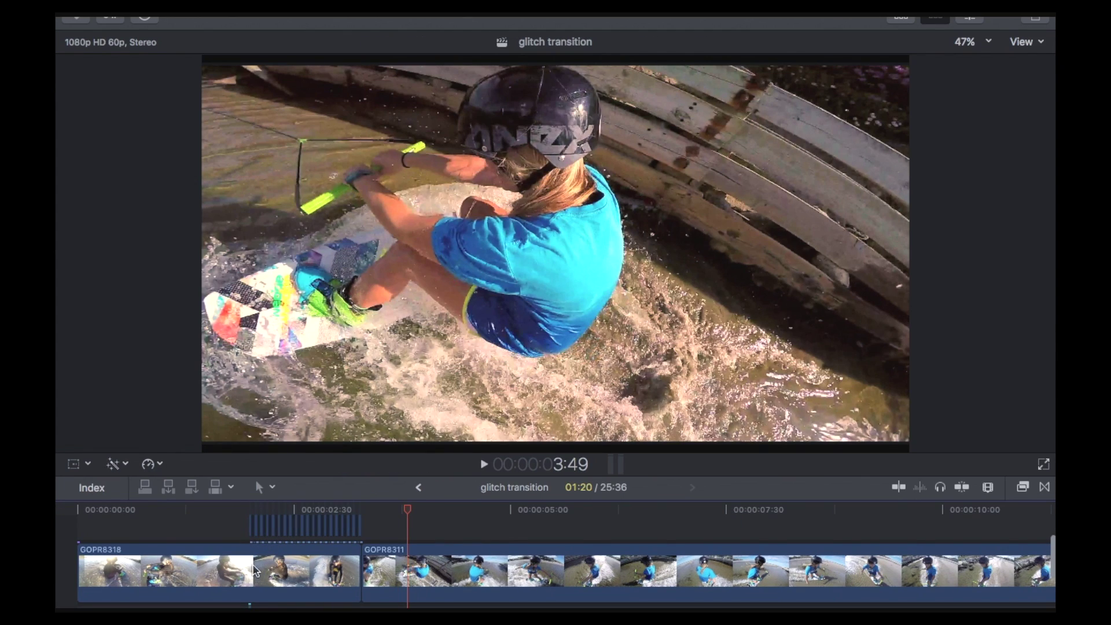
{"action": "key", "text": "super+r"}
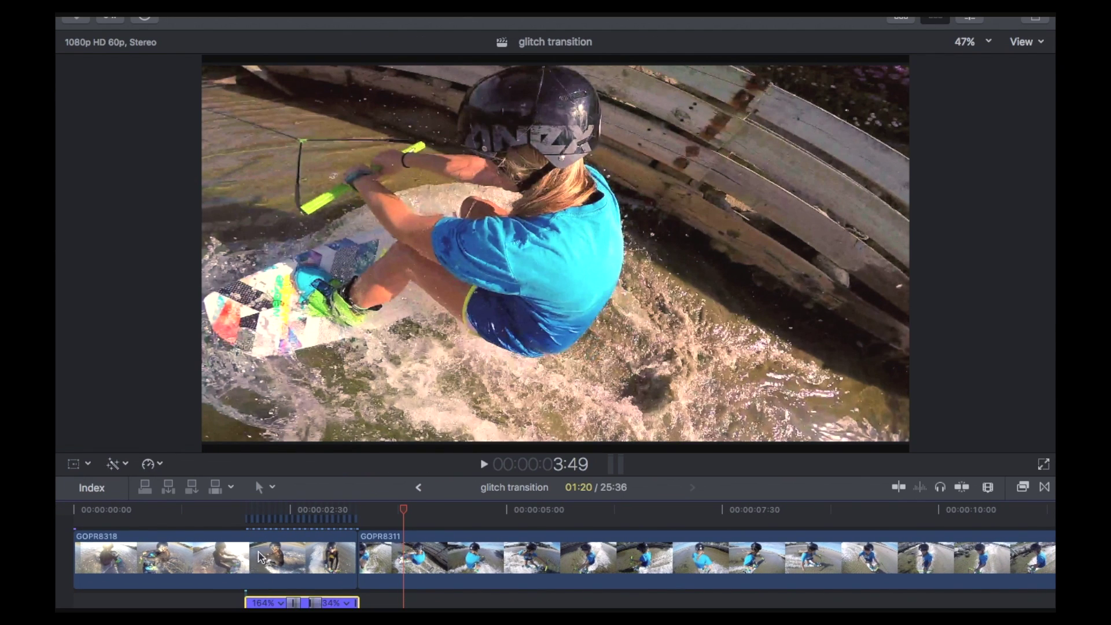
- Play back the first glitch transition between GOPR8318 and GOPR8311 with its retimed sound effect
{"action": "left_click", "coordinate": [223, 511]}
{"action": "key", "text": "space"}
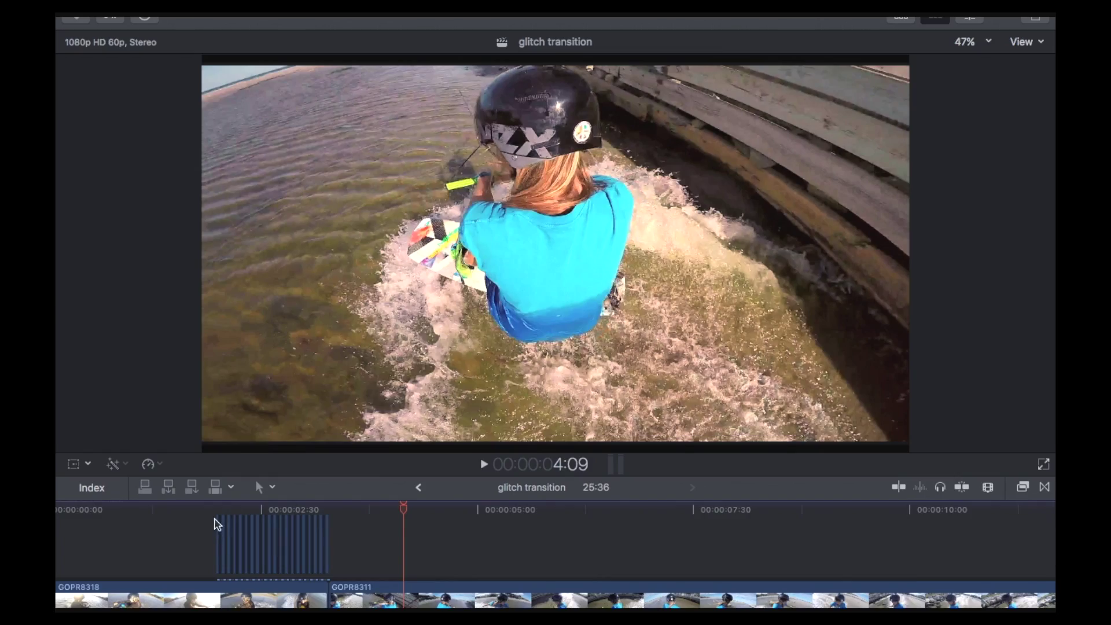
{"action": "left_click", "coordinate": [217, 511]}
{"action": "left_click", "coordinate": [223, 511]}
{"action": "left_click_drag", "start_coordinate": [224, 513], "coordinate": [376, 516]}
- Review the second glitch transition, between GOPR8311 and GOPR8318 at about 15:00
{"action": "scroll", "coordinate": [376, 516], "scroll_direction": "right", "scroll_amount": 10}
{"action": "left_click", "coordinate": [631, 507]}
{"action": "left_click_drag", "start_coordinate": [632, 511], "coordinate": [663, 520]}
{"action": "scroll", "coordinate": [665, 523], "scroll_direction": "down", "scroll_amount": 2}
{"action": "scroll", "coordinate": [670, 525], "scroll_direction": "down", "scroll_amount": 1}
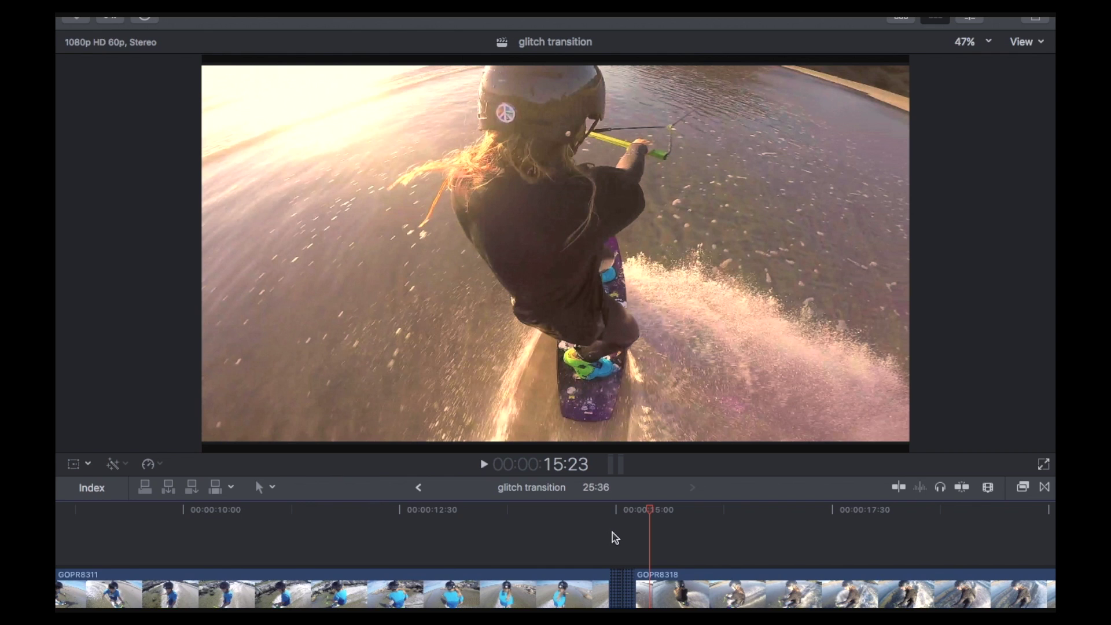
{"action": "scroll", "coordinate": [615, 538], "scroll_direction": "down", "scroll_amount": 2}
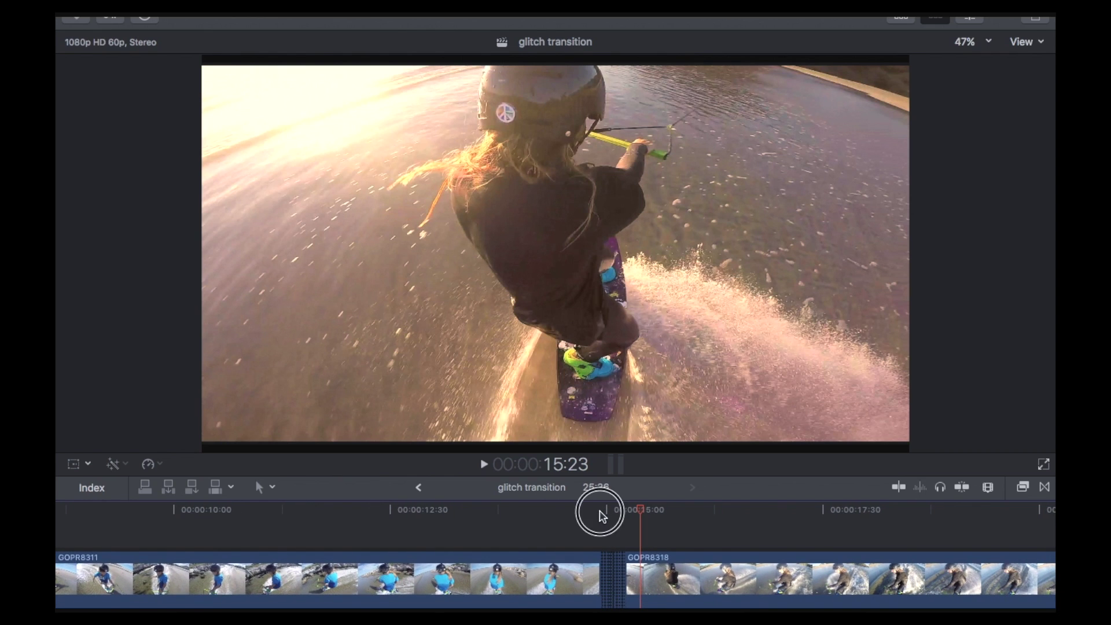